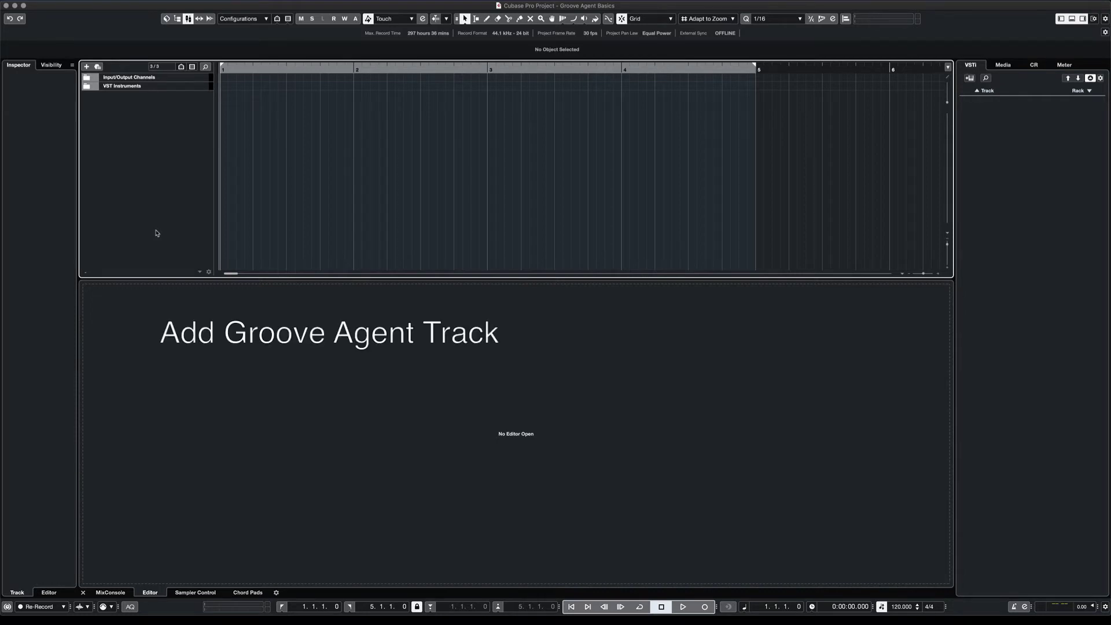
- Load Groove Agent SE from the Drum category into a VST Instruments rack slot
left_click(86, 66)
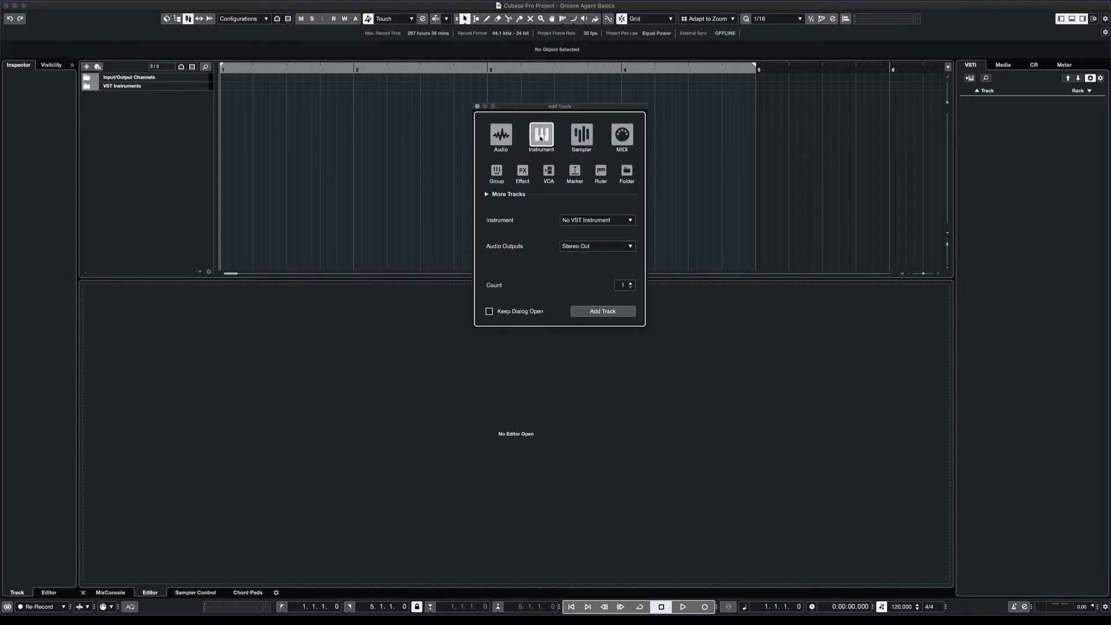
left_click(597, 220)
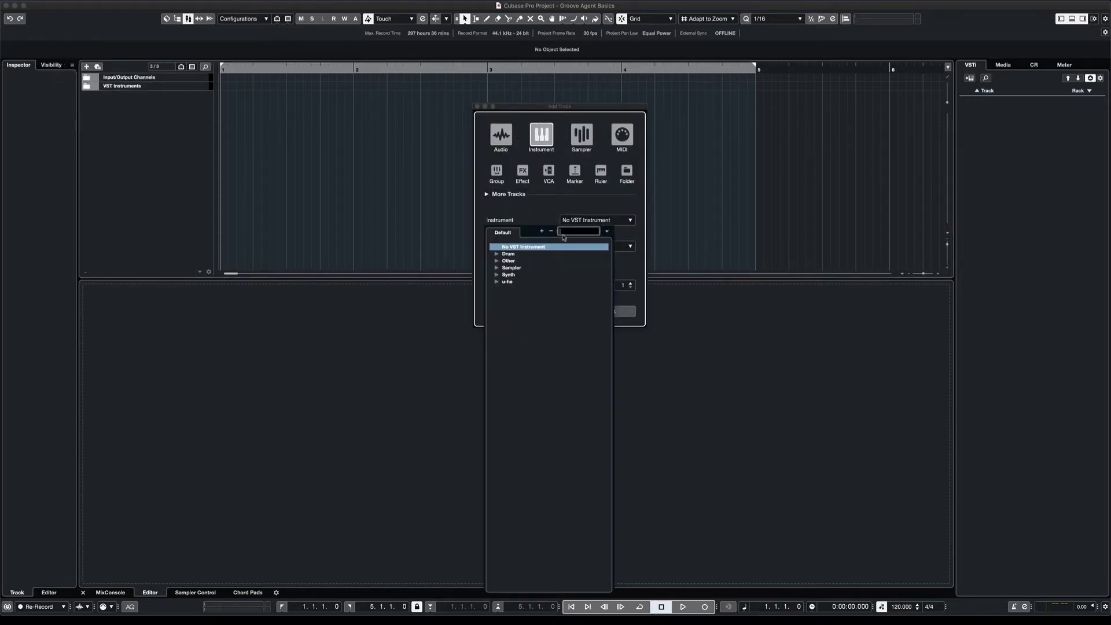
left_click(496, 254)
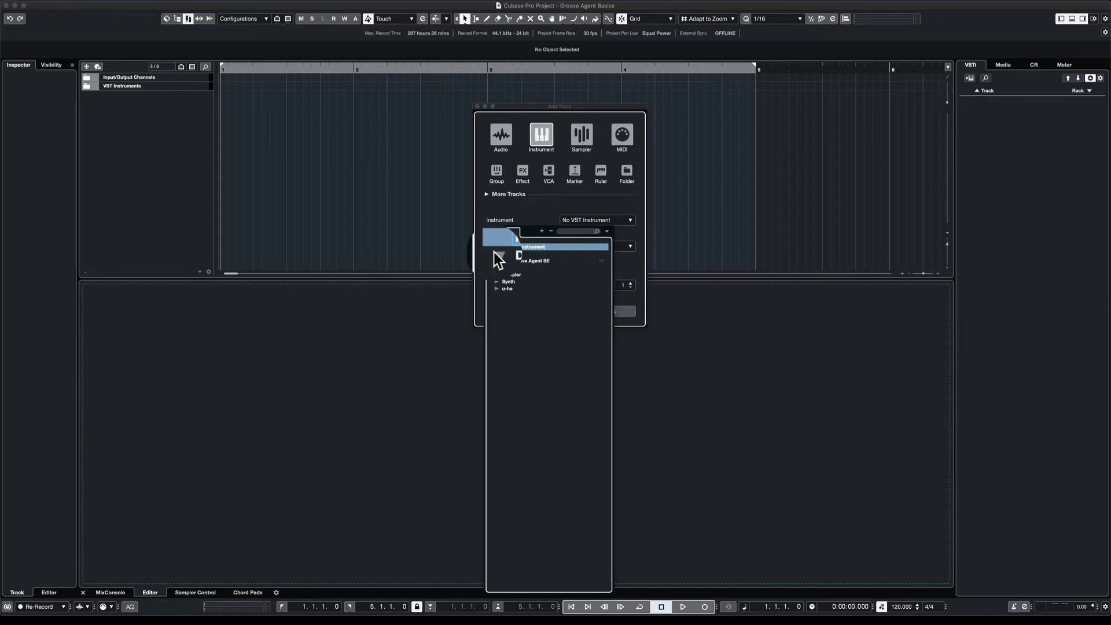
left_click(496, 255)
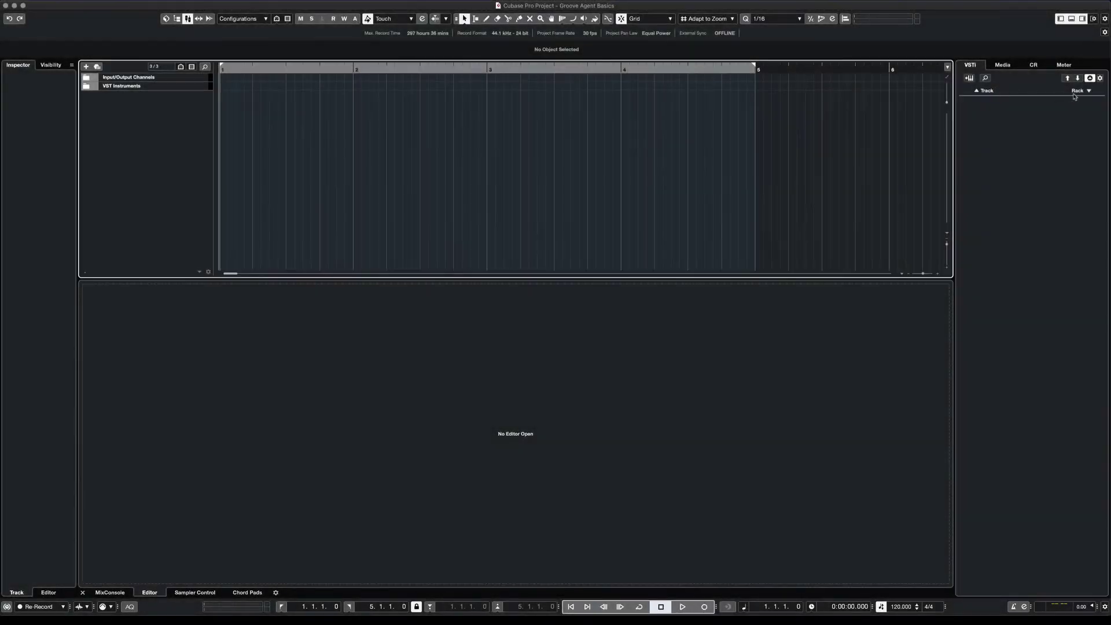
left_click(1081, 91)
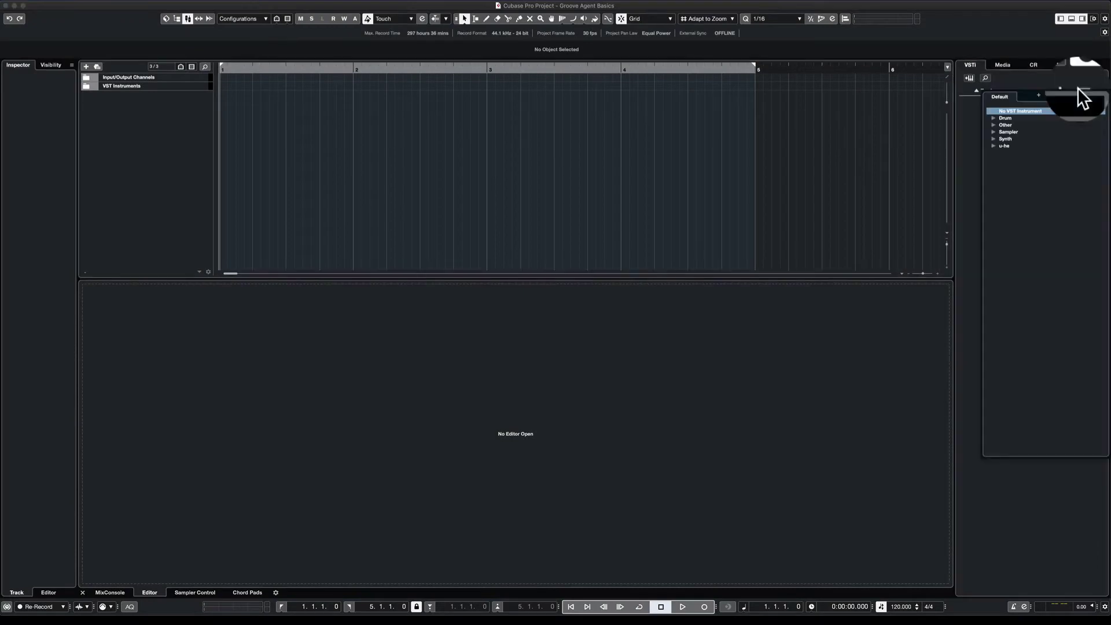
left_click(993, 119)
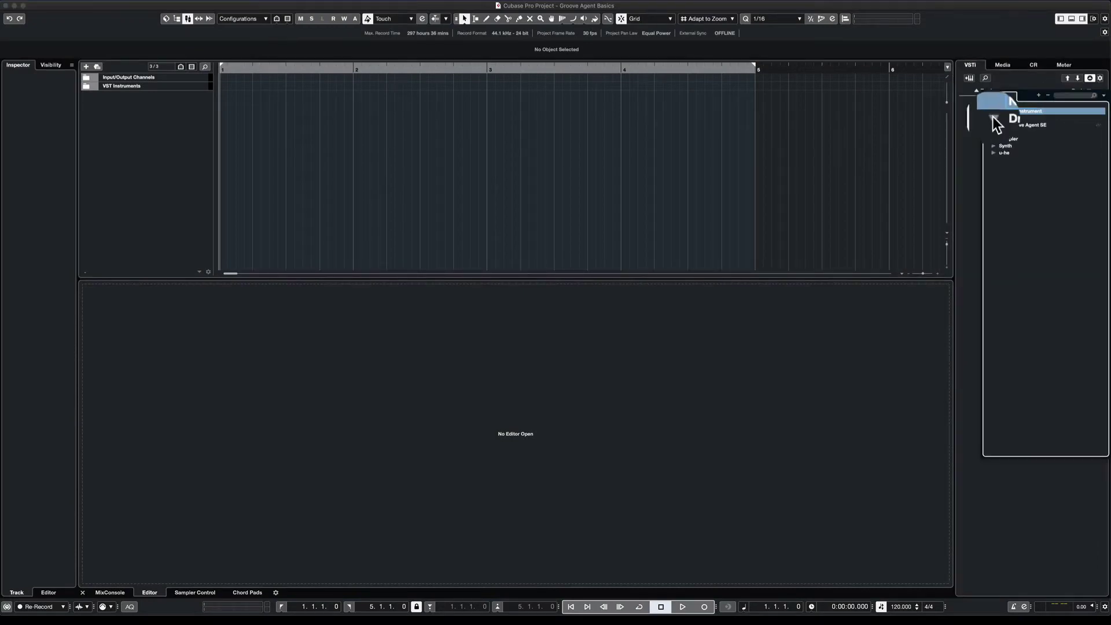
left_click(1031, 126)
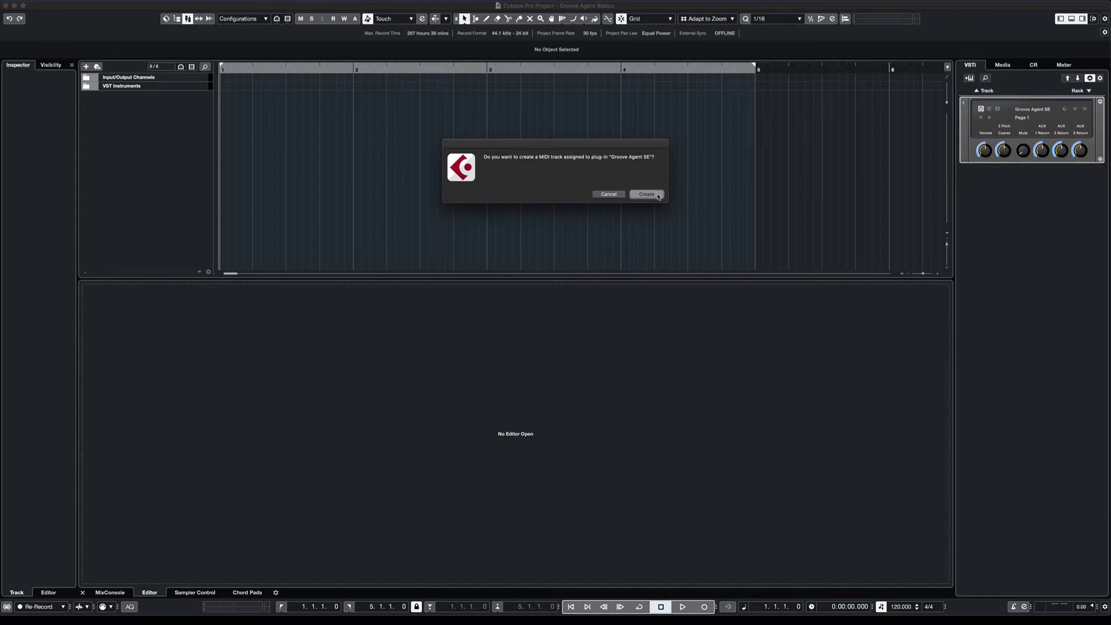
- Create the assigned MIDI track, center the Groove Agent SE window, and audition Kick, Perc and Hihat pads
left_click(653, 195)
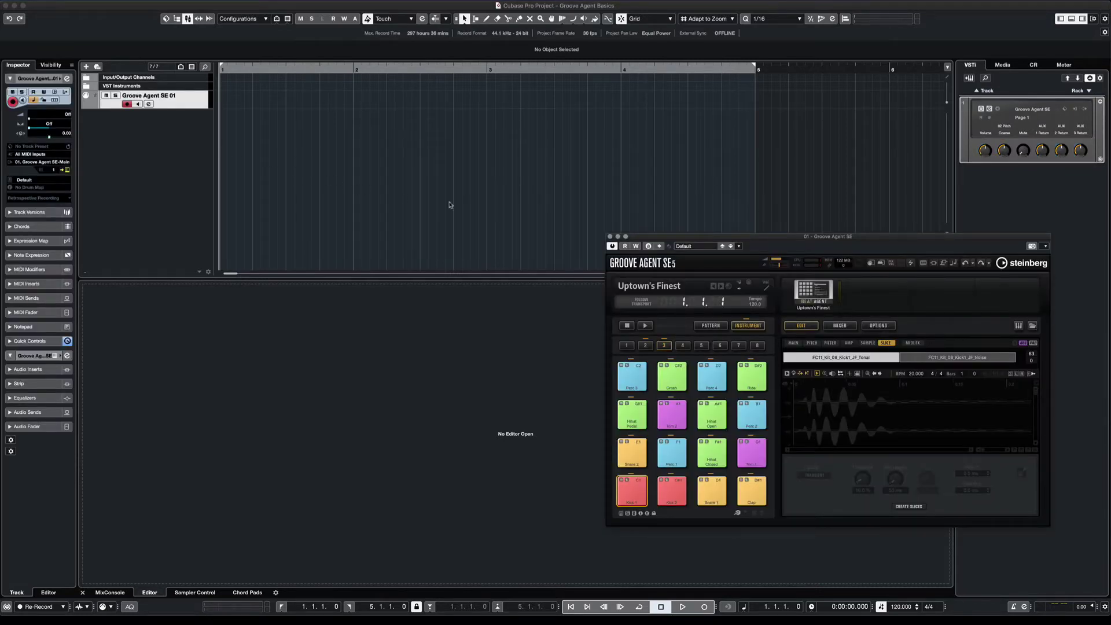
left_click_drag(839, 237, 495, 135)
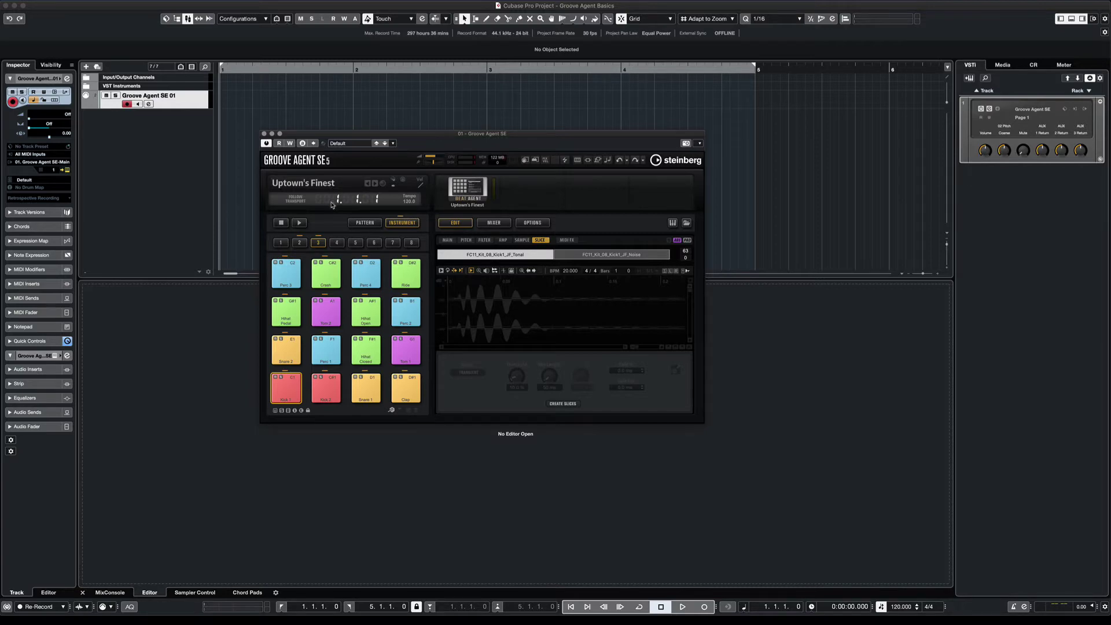
left_click(286, 389)
left_click(326, 390)
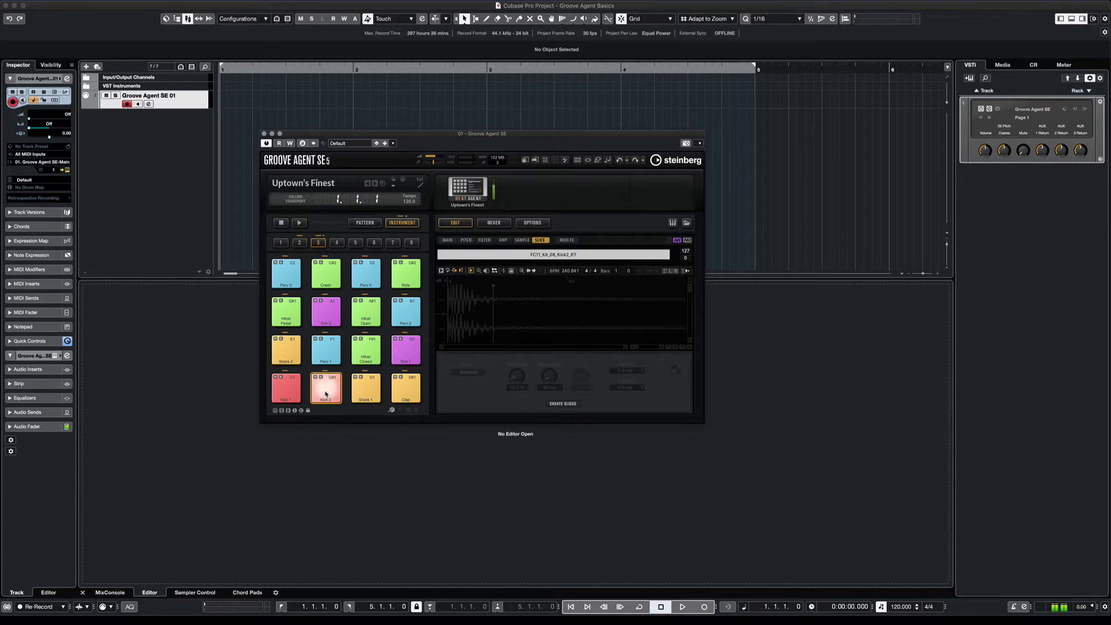
left_click(326, 350)
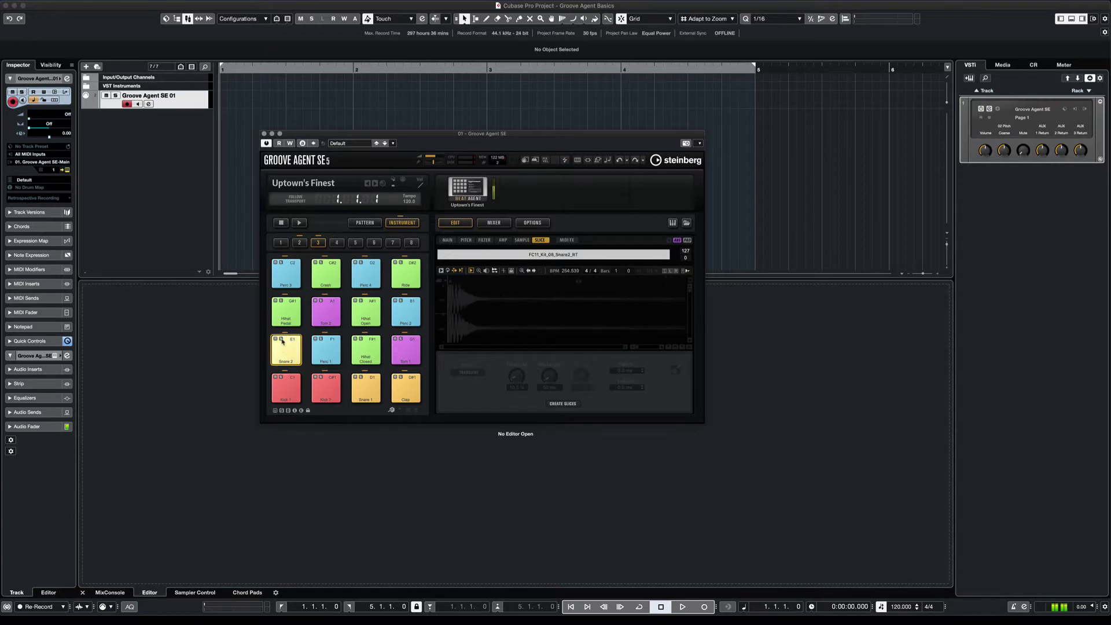
left_click(286, 314)
left_click(363, 318)
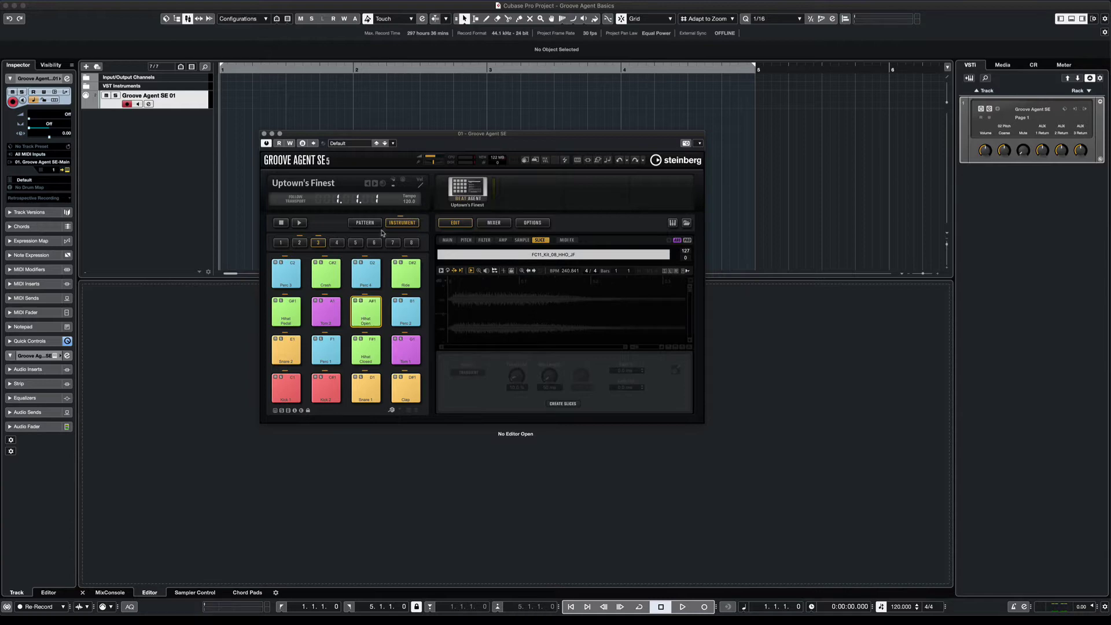
- On the Edit page, add a fade-out to the end of the Kick 1 sample
left_click(455, 223)
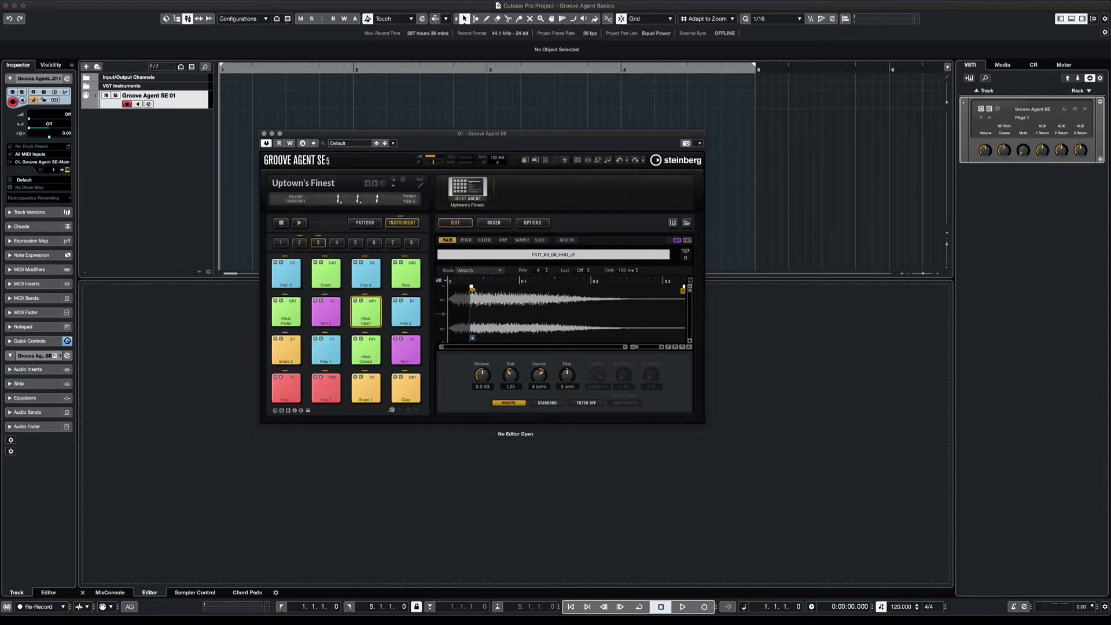
left_click(286, 387)
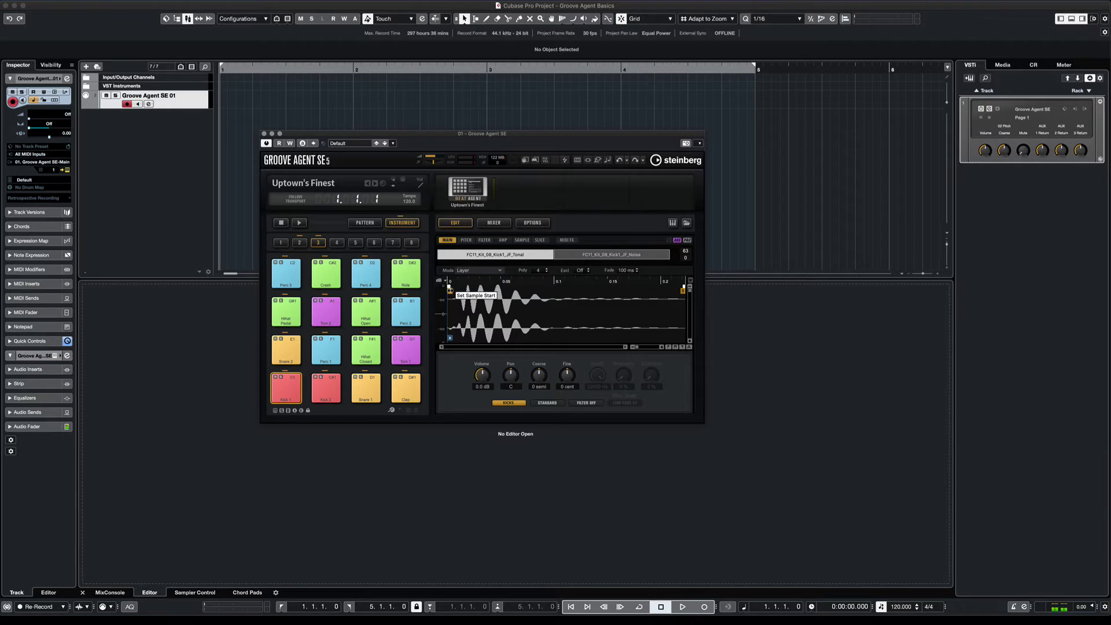
mouse_move(449, 289)
left_mouse_down()
mouse_move(474, 290)
mouse_move(450, 290)
left_mouse_up()
mouse_move(683, 283)
left_mouse_down()
mouse_move(615, 285)
mouse_move(683, 286)
left_mouse_up()
scroll(482, 373, "down", 6)
scroll(481, 374, "up", 6)
- Turn the Hihat Open pad's pan to L42, then browse the Pitch, Filter and Amp pages
left_click(366, 320)
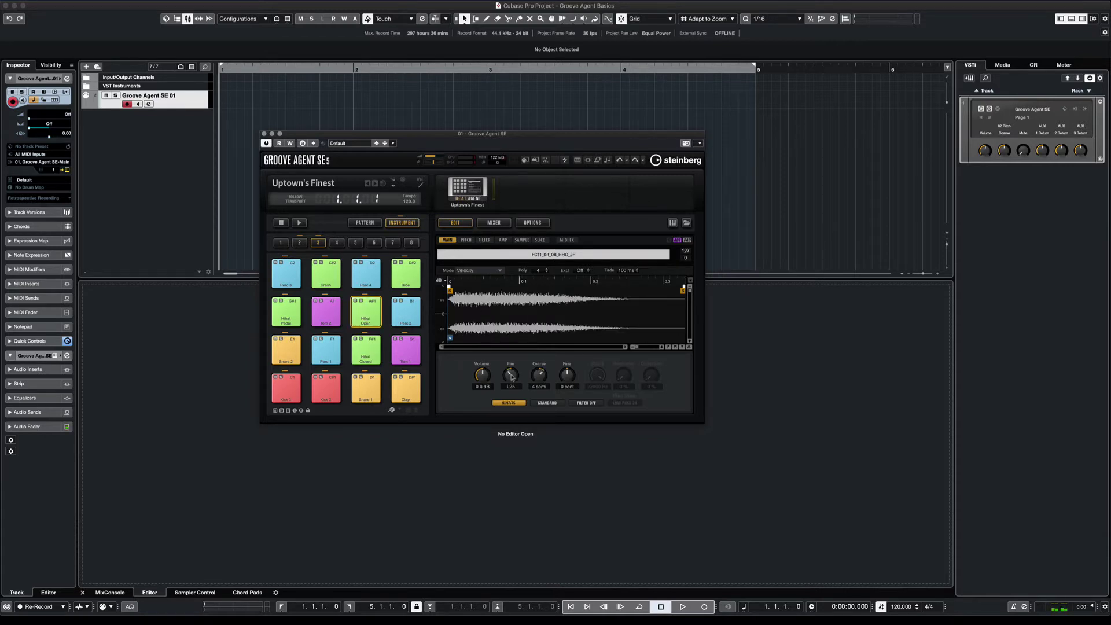
mouse_move(508, 383)
left_mouse_down()
mouse_move(520, 361)
mouse_move(527, 379)
left_mouse_up()
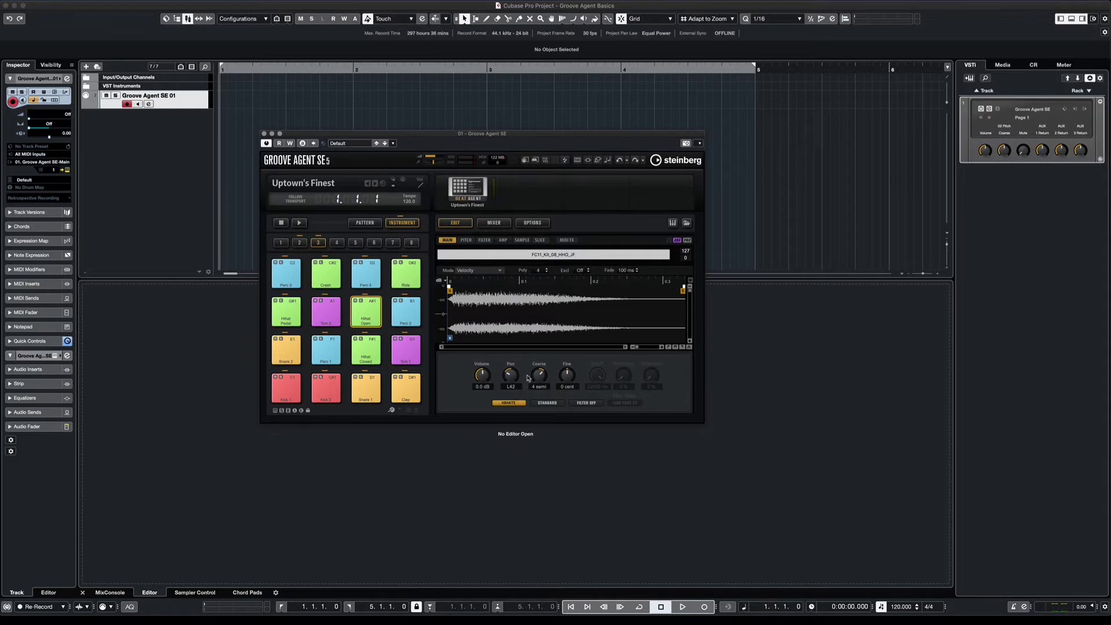
left_click(466, 240)
left_click(484, 239)
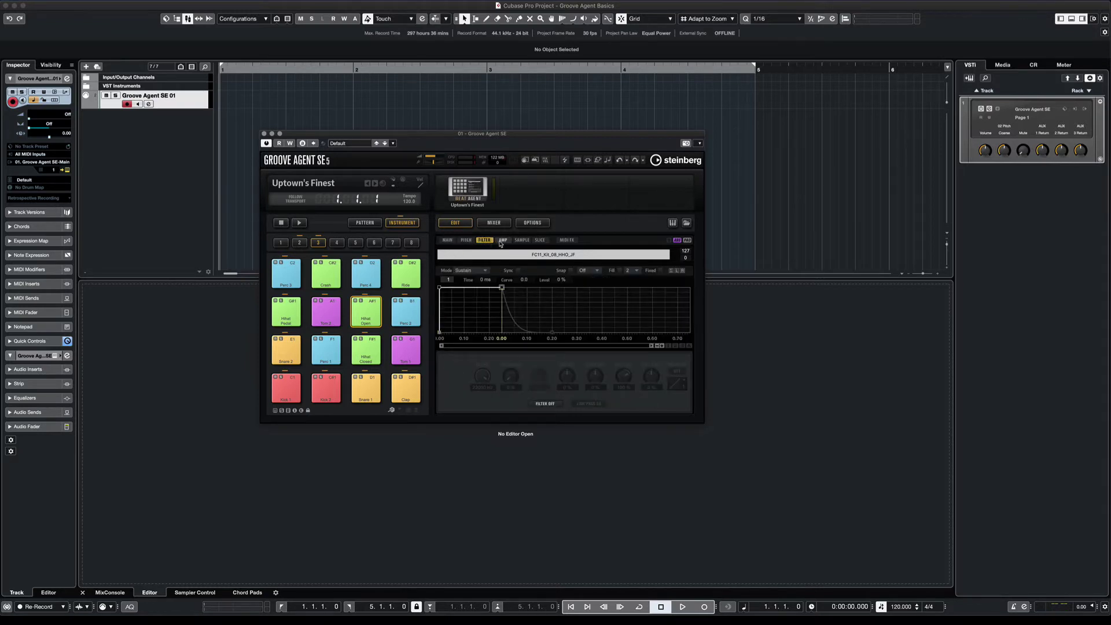
left_click(502, 239)
left_click(447, 239)
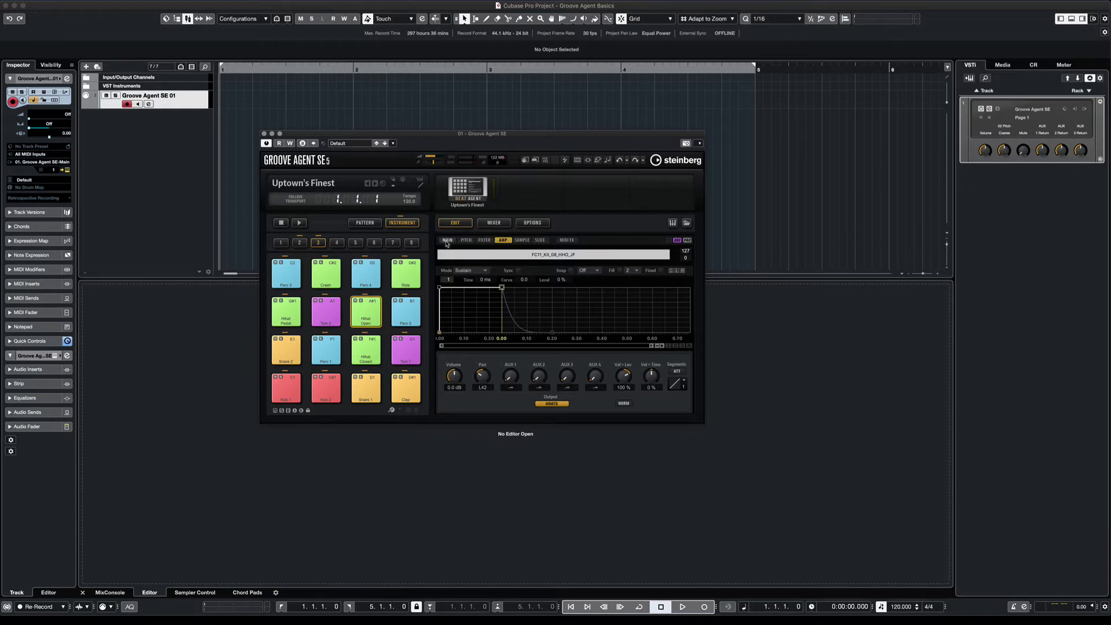
- Show the kit mixer and play Kick 1 a few times
left_click(492, 223)
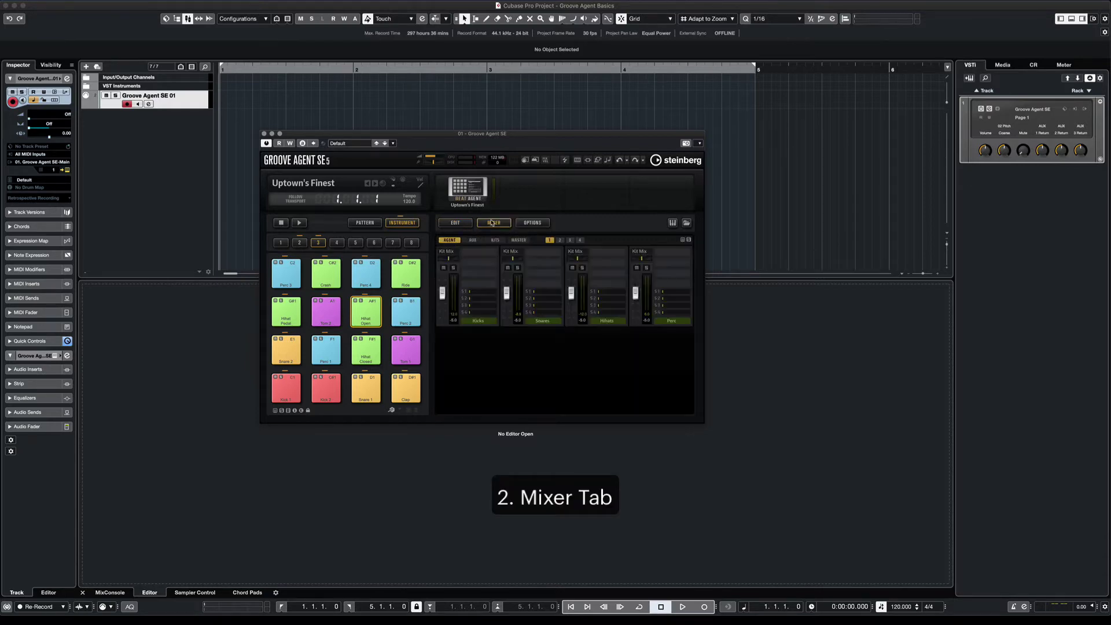
left_click(289, 389)
left_click(289, 389)
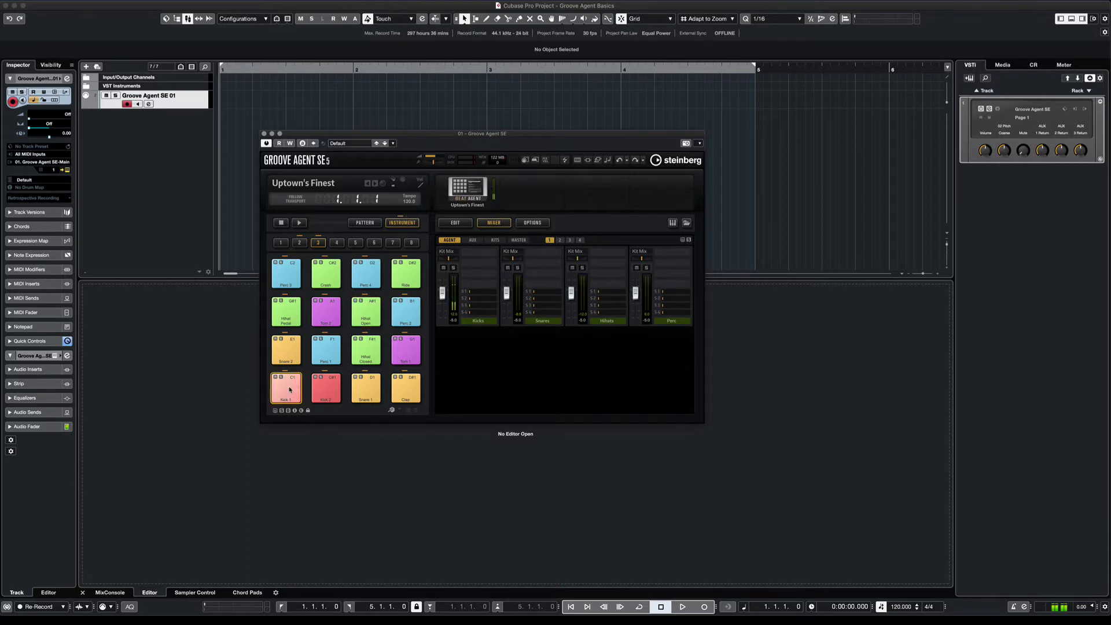
left_click(289, 389)
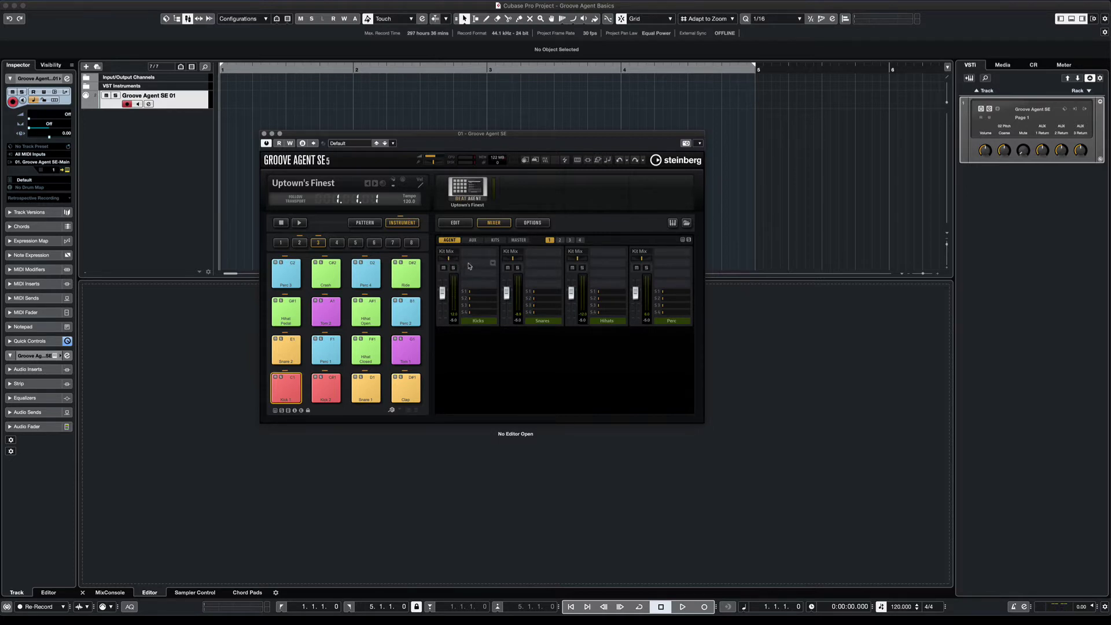
- Try Studio EQ on the Kicks insert with a -12 dB low cut, then remove it
left_click(491, 254)
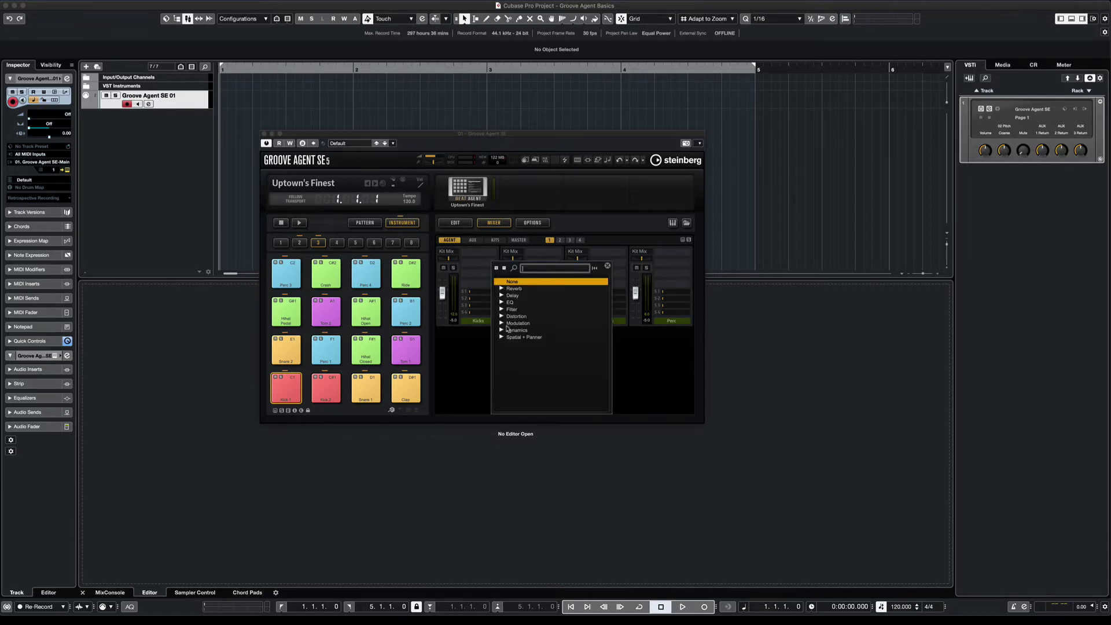
left_click(502, 302)
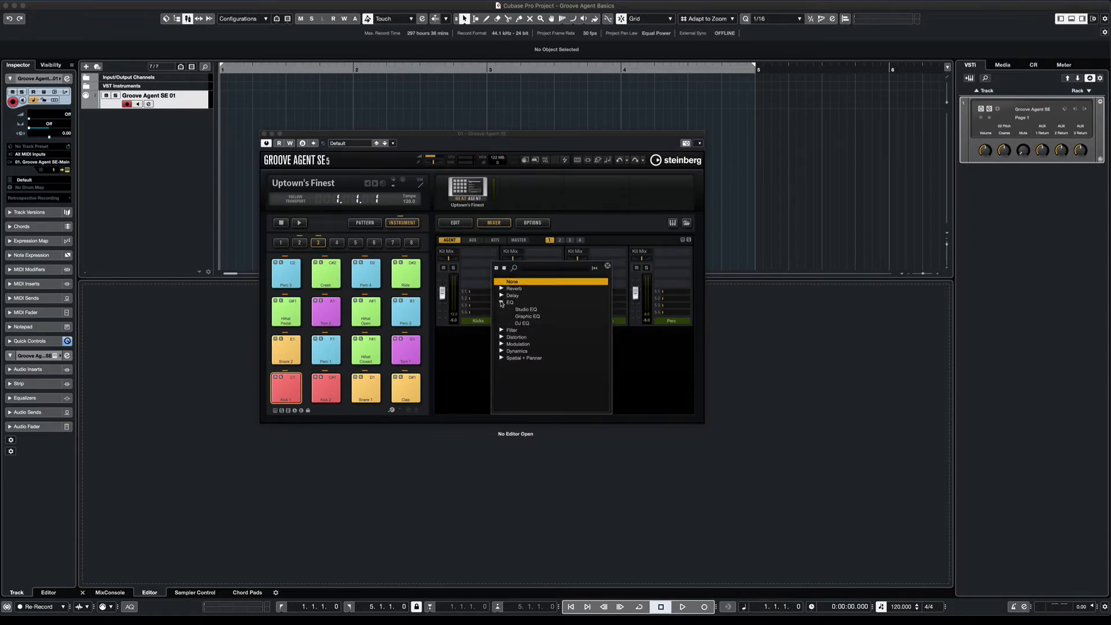
left_click(528, 311)
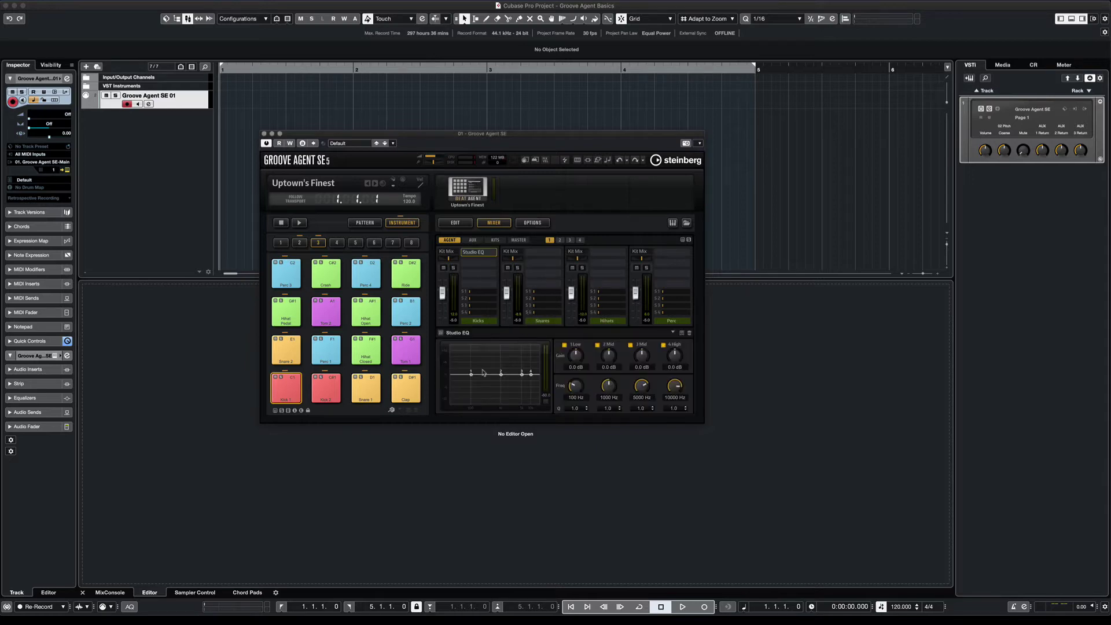
left_click_drag(470, 375, 455, 399)
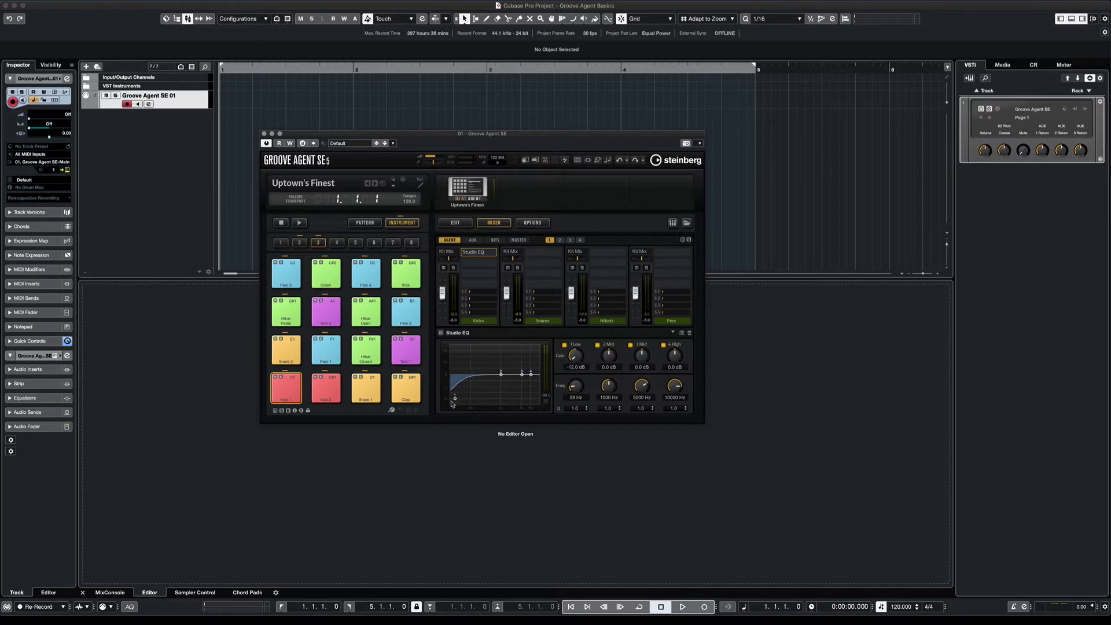
left_click(290, 393)
left_click(290, 393)
left_click(290, 394)
left_click(289, 394)
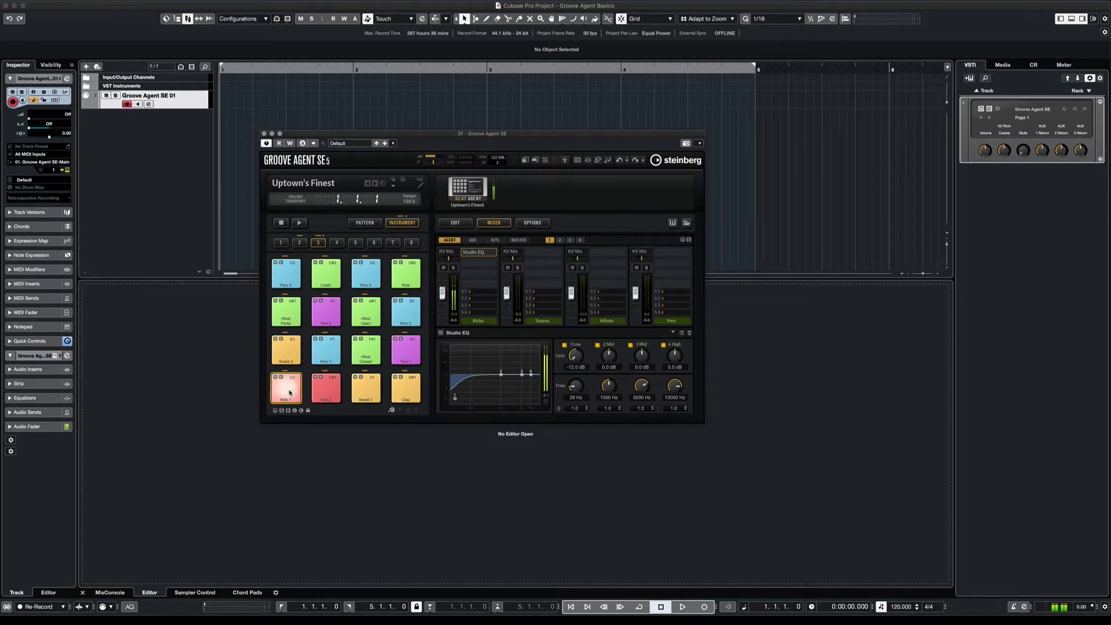
left_click(493, 252)
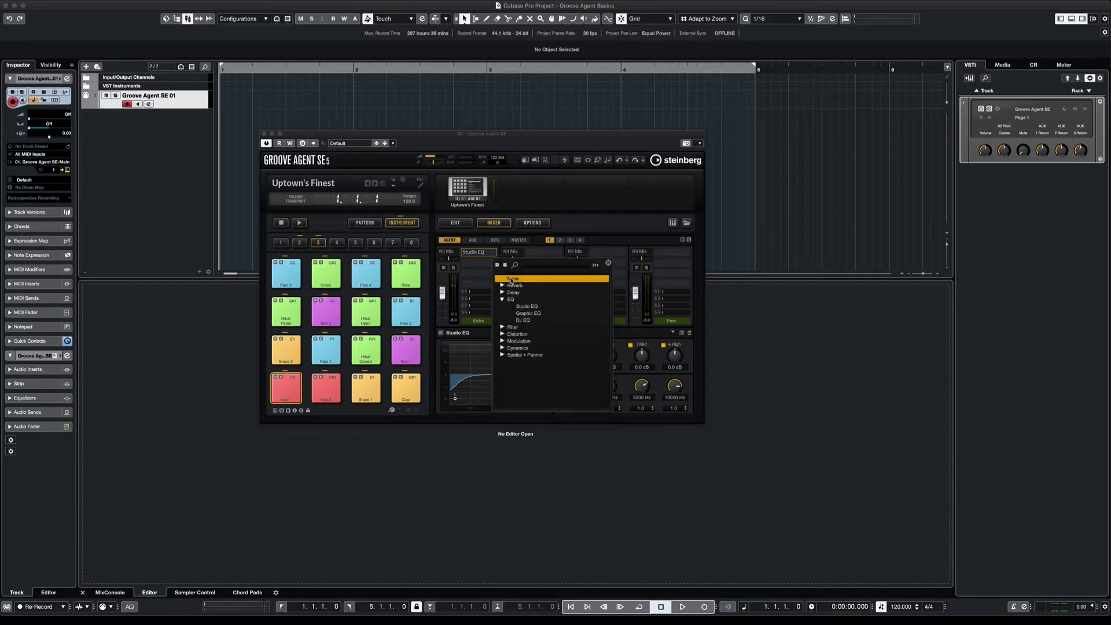
left_click(512, 279)
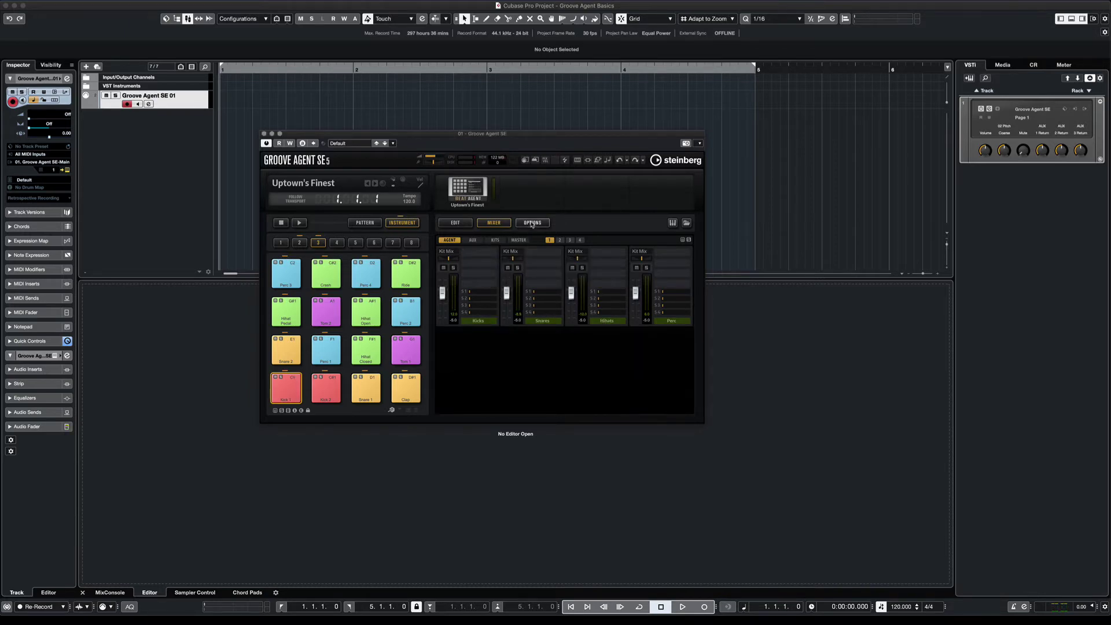
- Open the Options pages and audition the Snare 1 and Clap pads
left_click(530, 222)
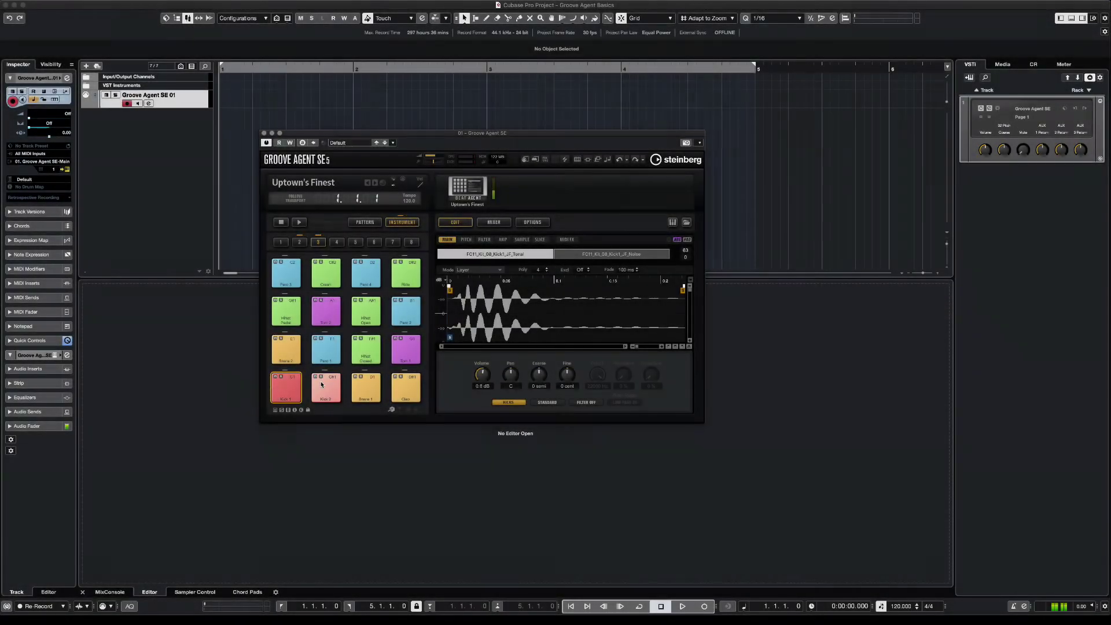
left_click(366, 386)
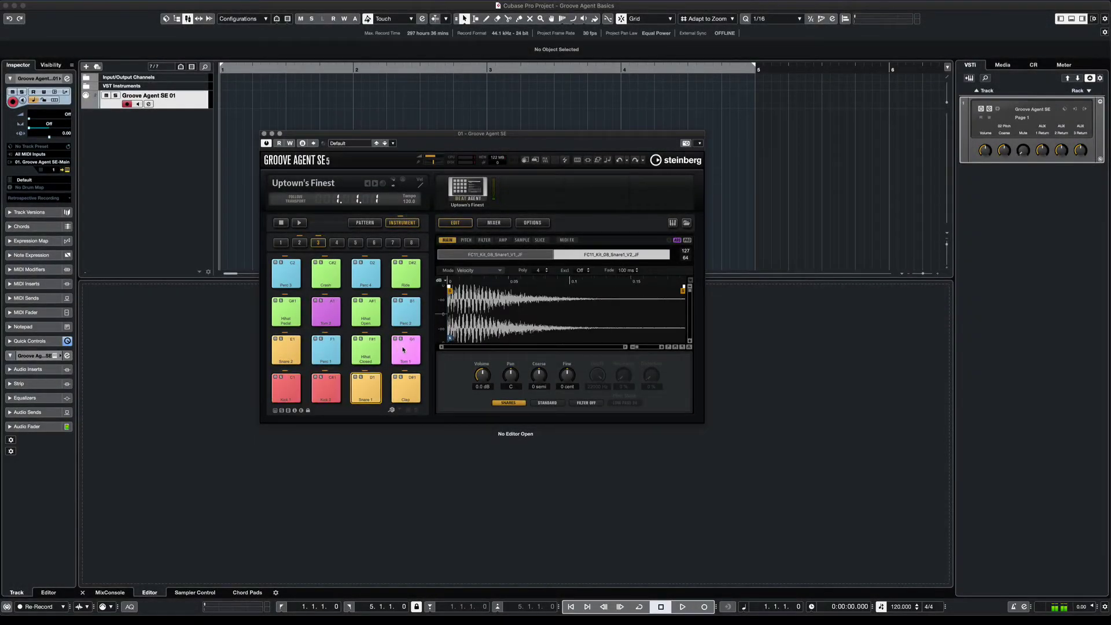
left_click(413, 389)
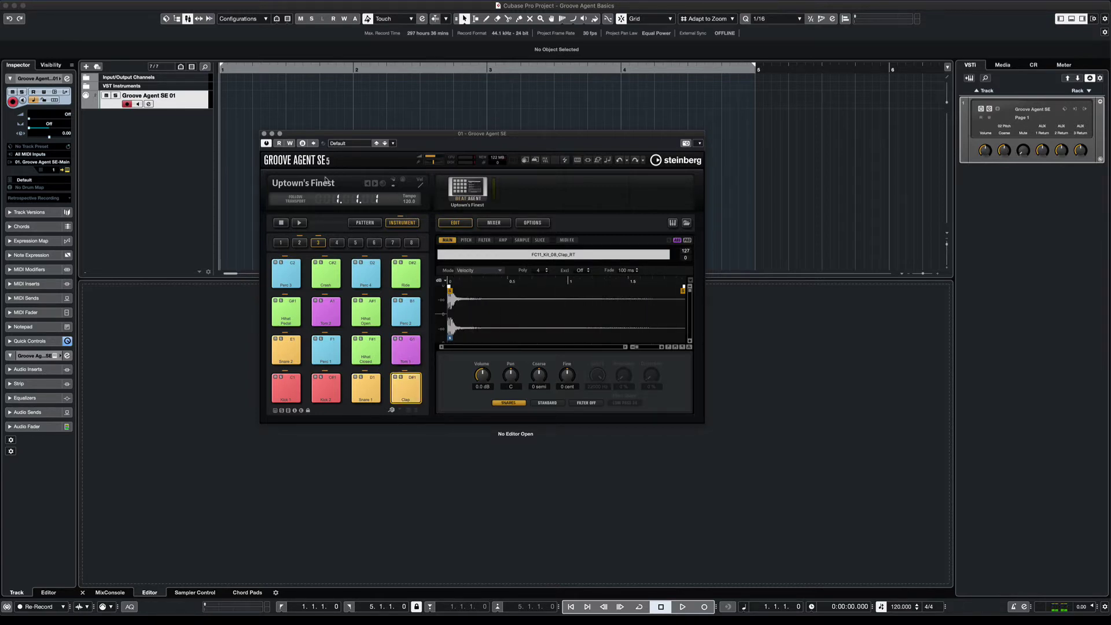
- Browse the kit styles, then filter the kit browser to Electronica/Dance with the Trap sub-style
left_click(323, 183)
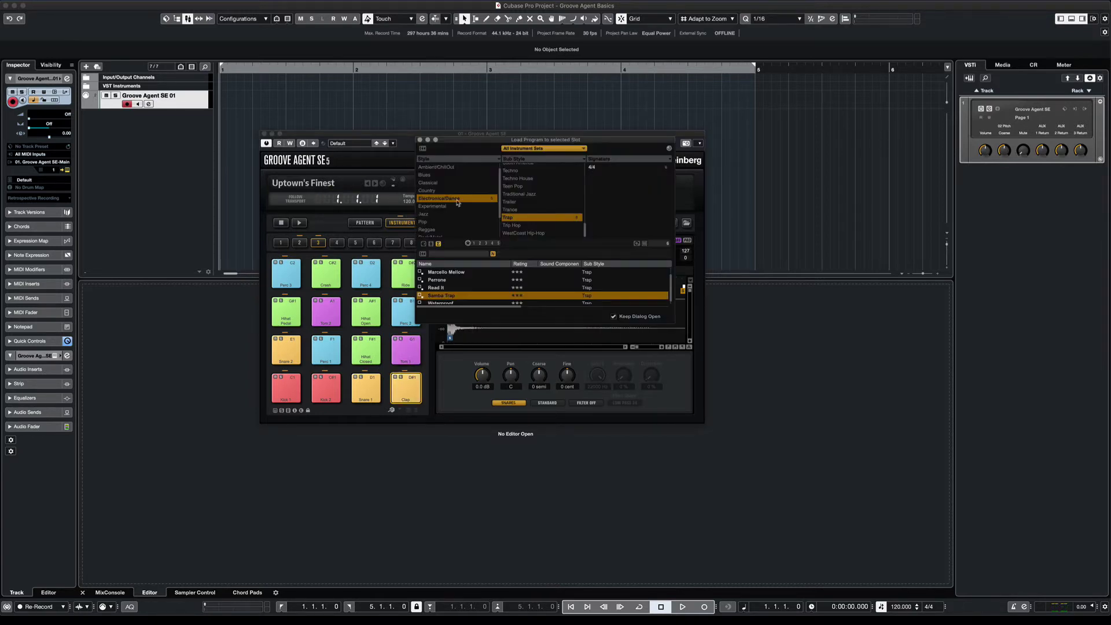
scroll(457, 202, "up", 1)
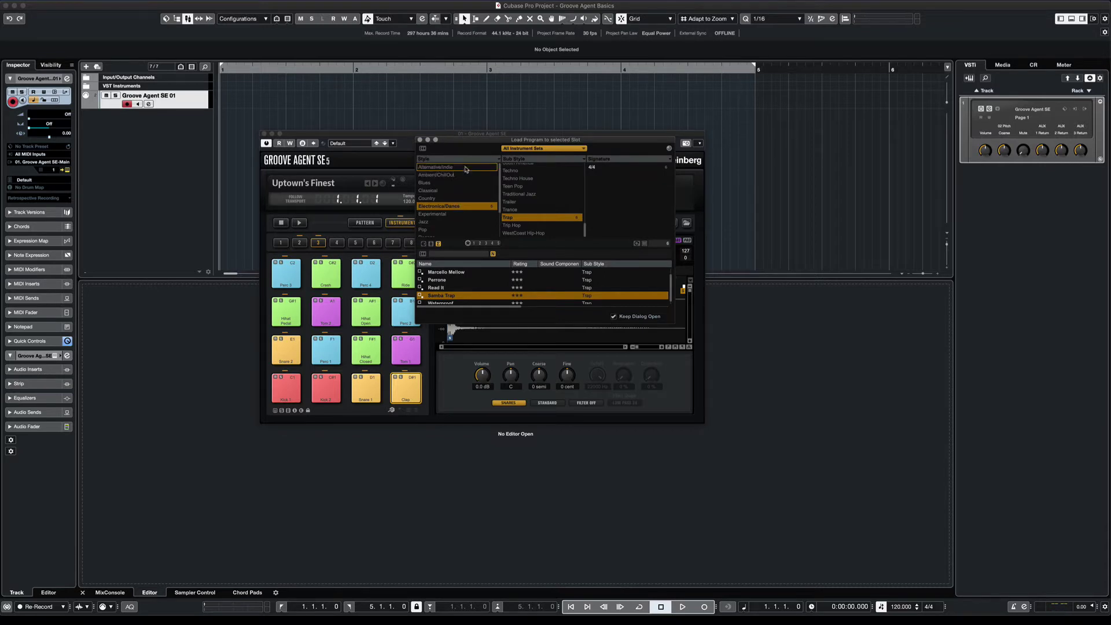
left_click(423, 149)
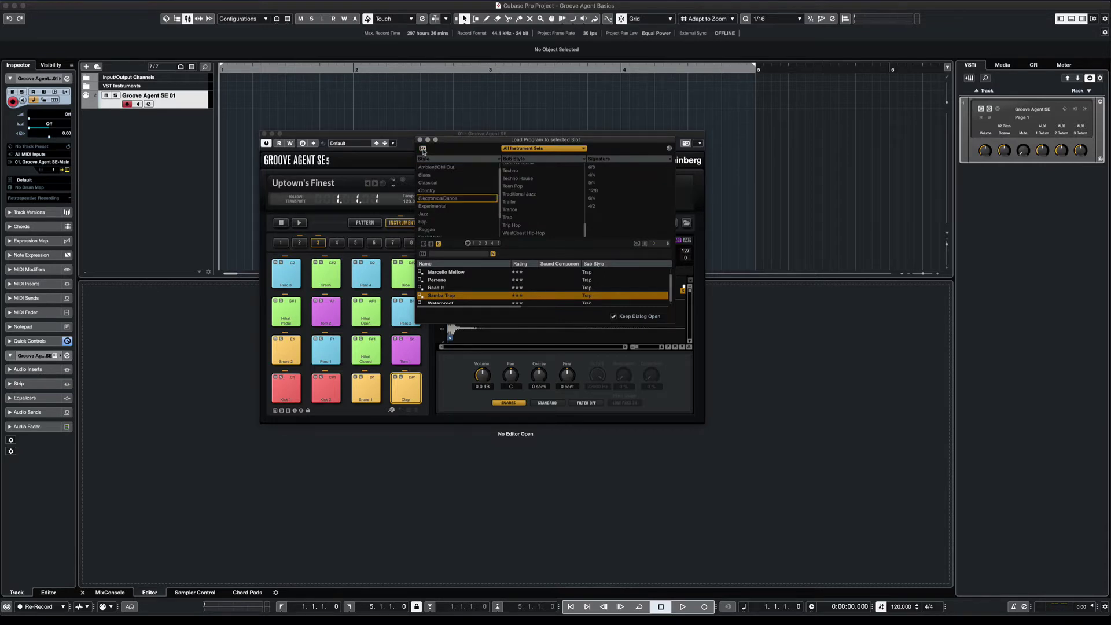
left_click(440, 194)
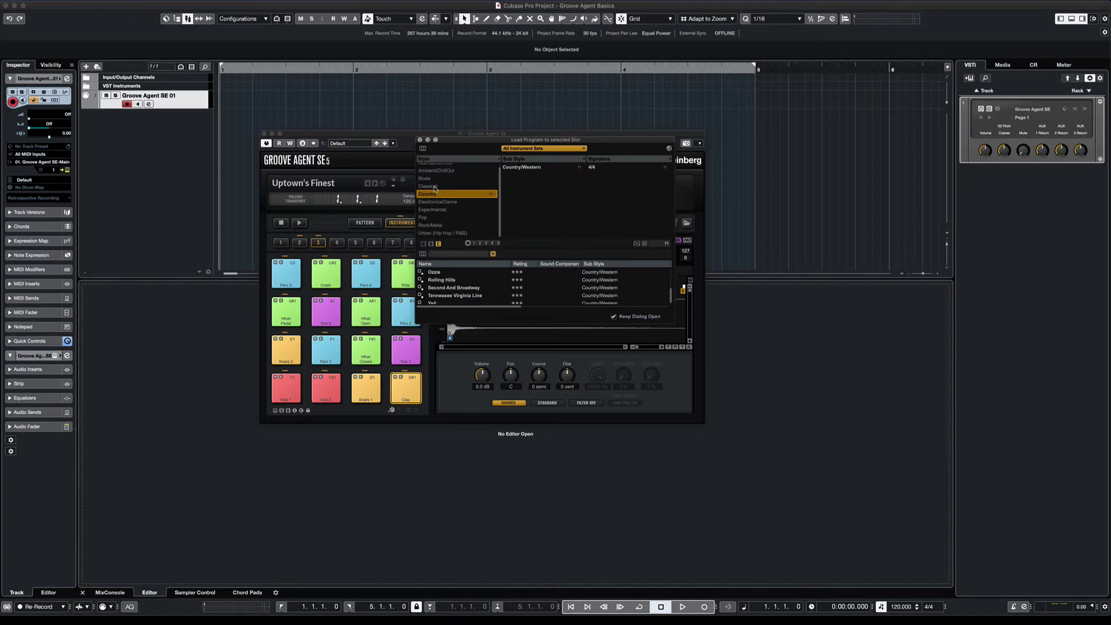
left_click(434, 179)
left_click(433, 217)
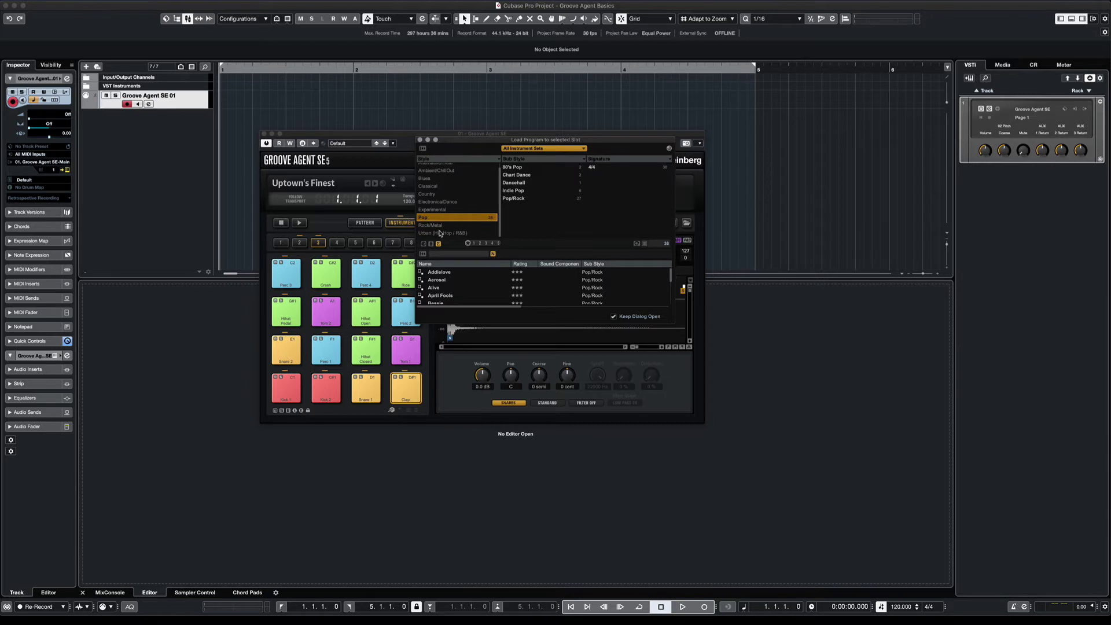
left_click(440, 234)
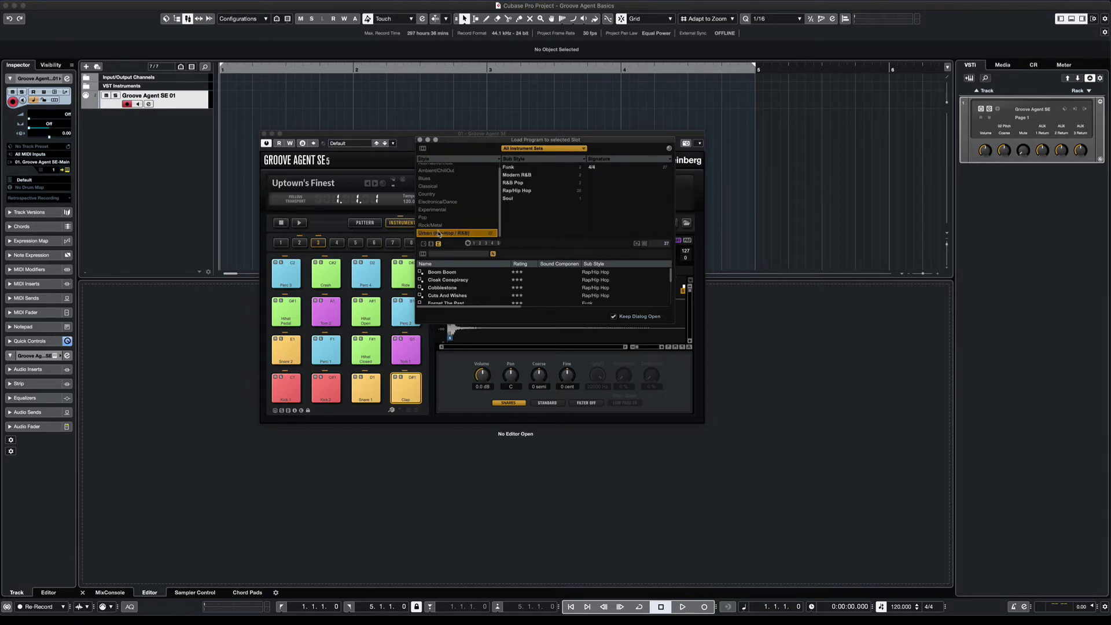
left_click(524, 192)
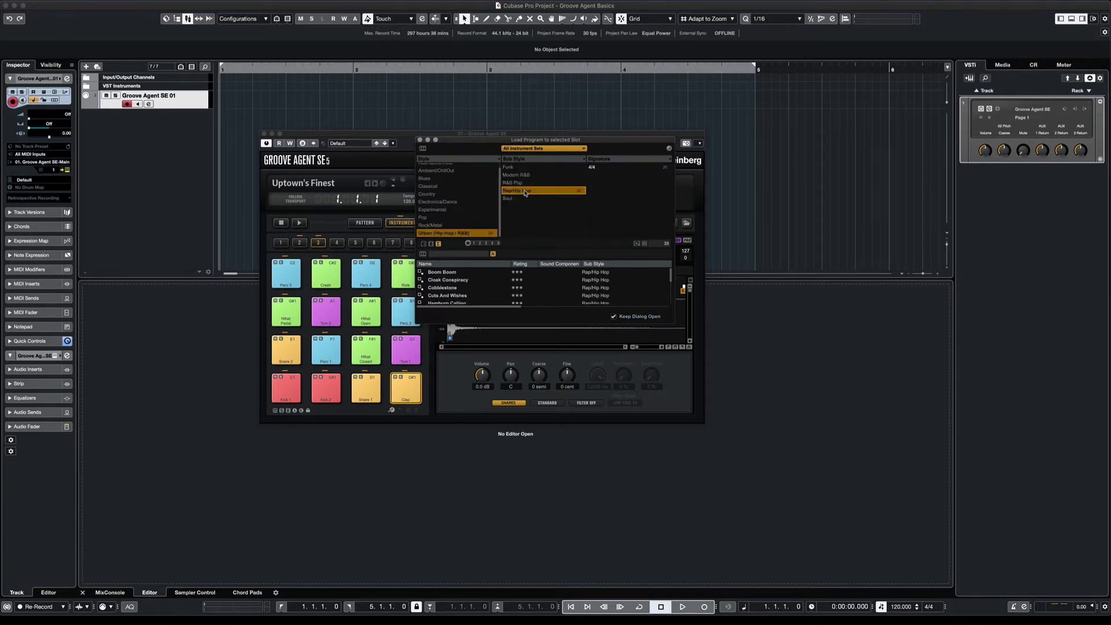
scroll(494, 286, "down", 5)
scroll(494, 286, "down", 4)
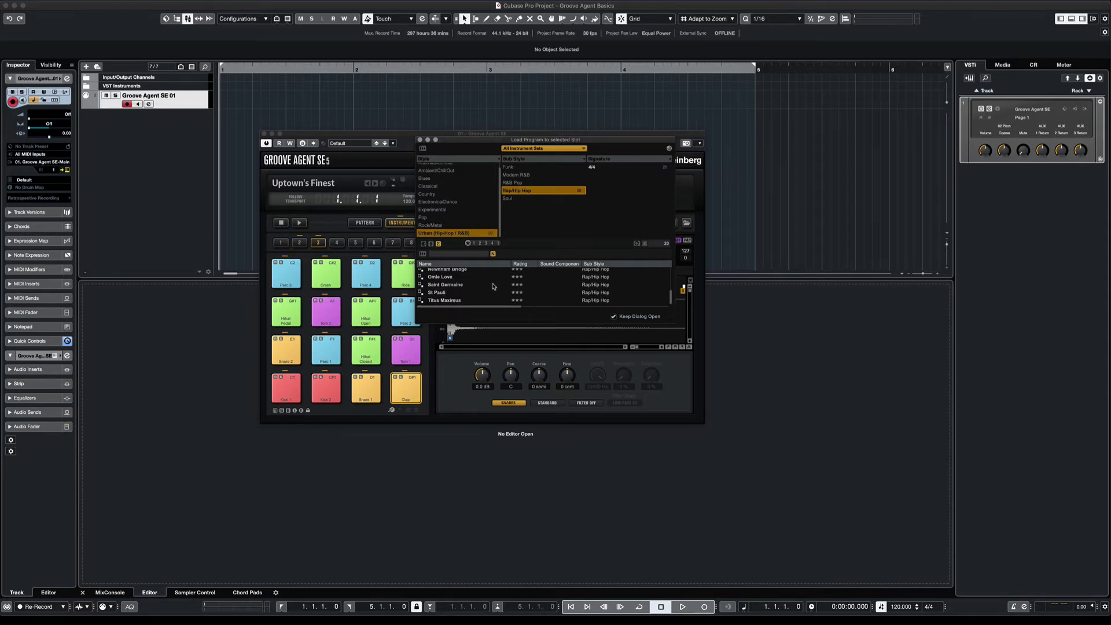
scroll(494, 286, "up", 10)
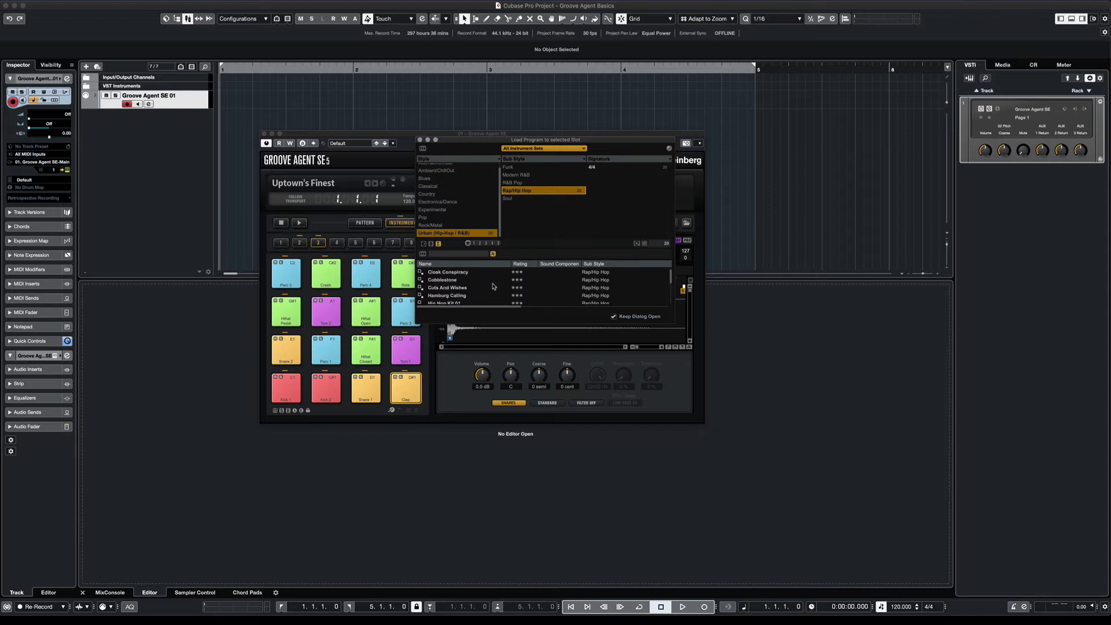
left_click(447, 201)
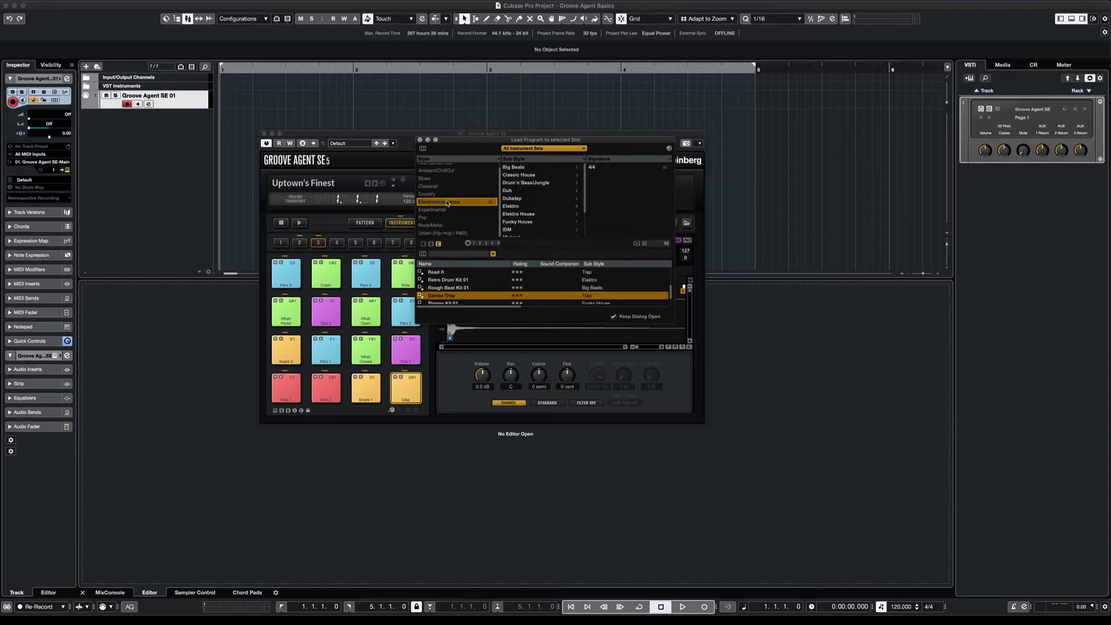
scroll(530, 222, "down", 3)
left_click(524, 225)
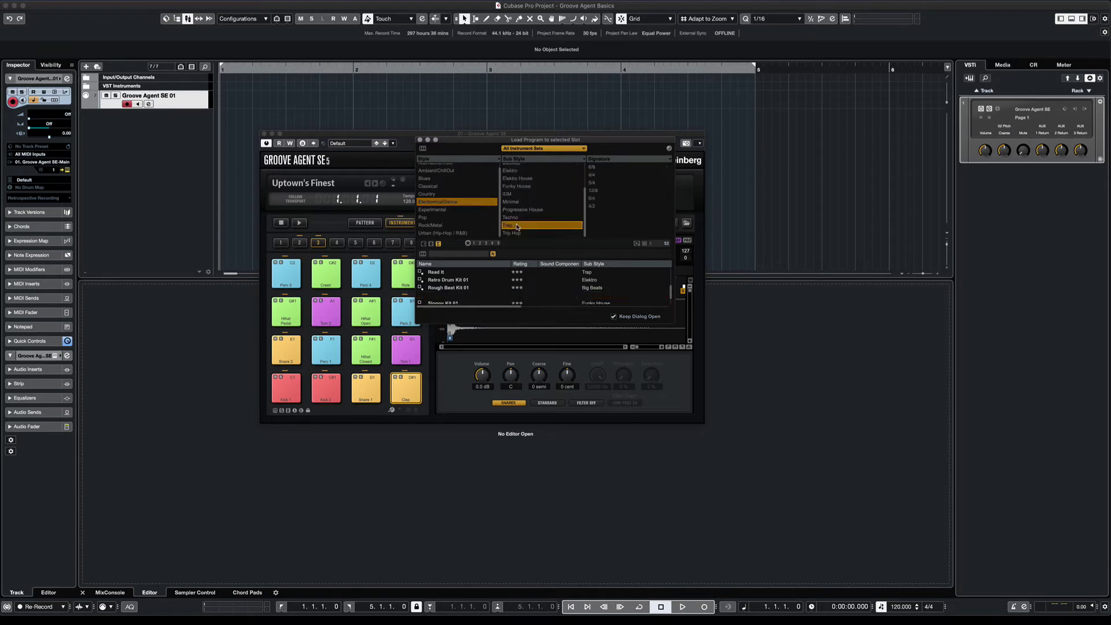
scroll(483, 278, "down", 2)
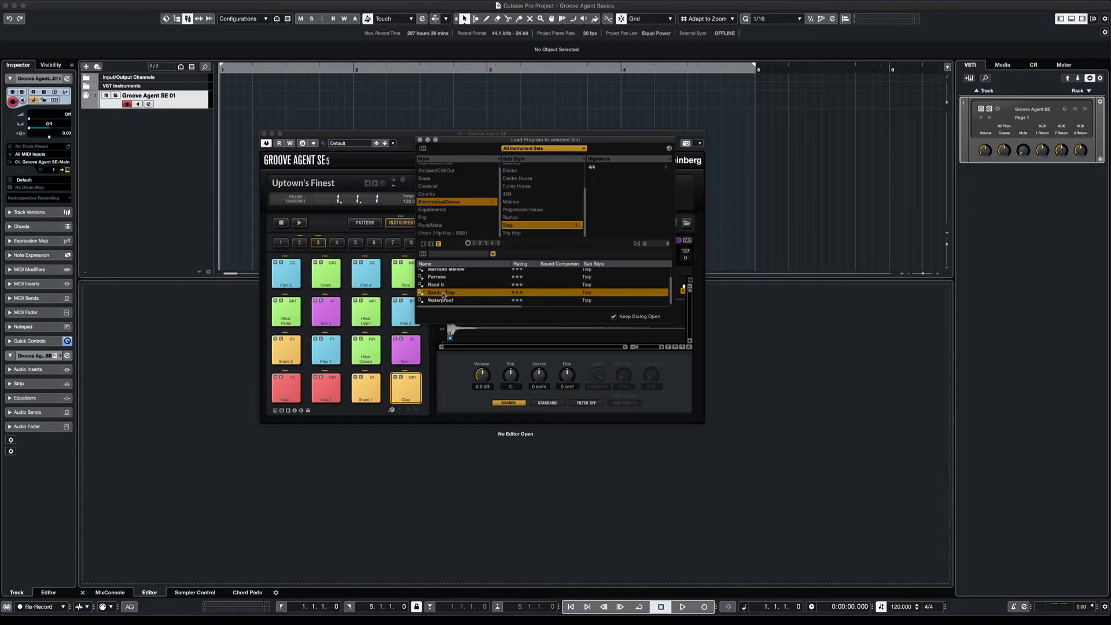
- Load Samba Trap and audition its Kick, Clap 2, Snare 2, Tom 1, Hihat Open and Stomp pads
double_click(443, 293)
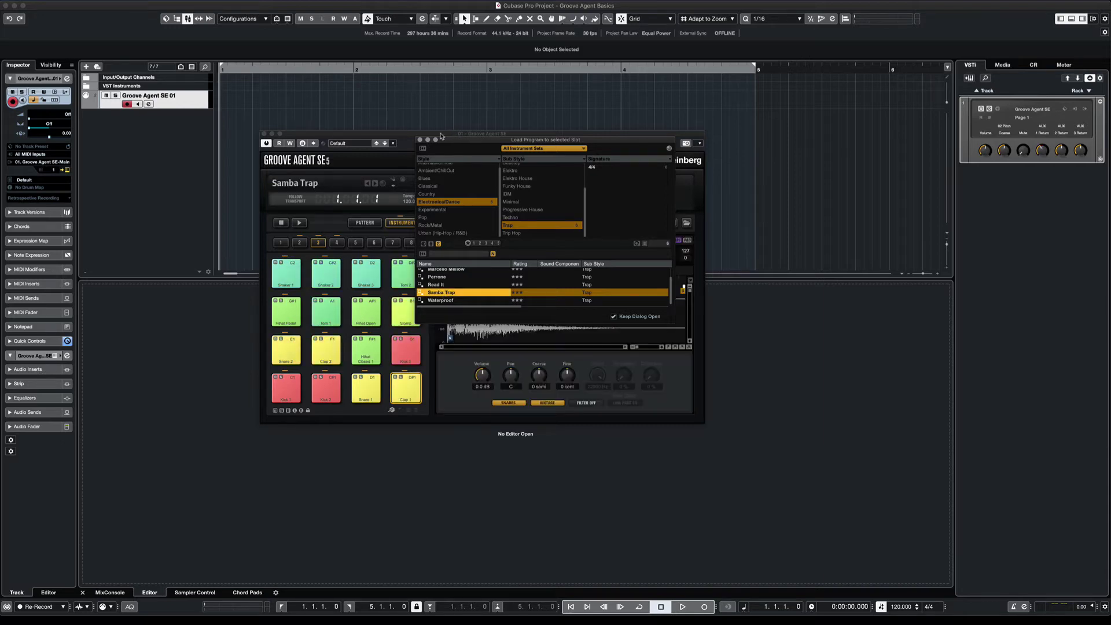
left_click(419, 140)
left_click(286, 387)
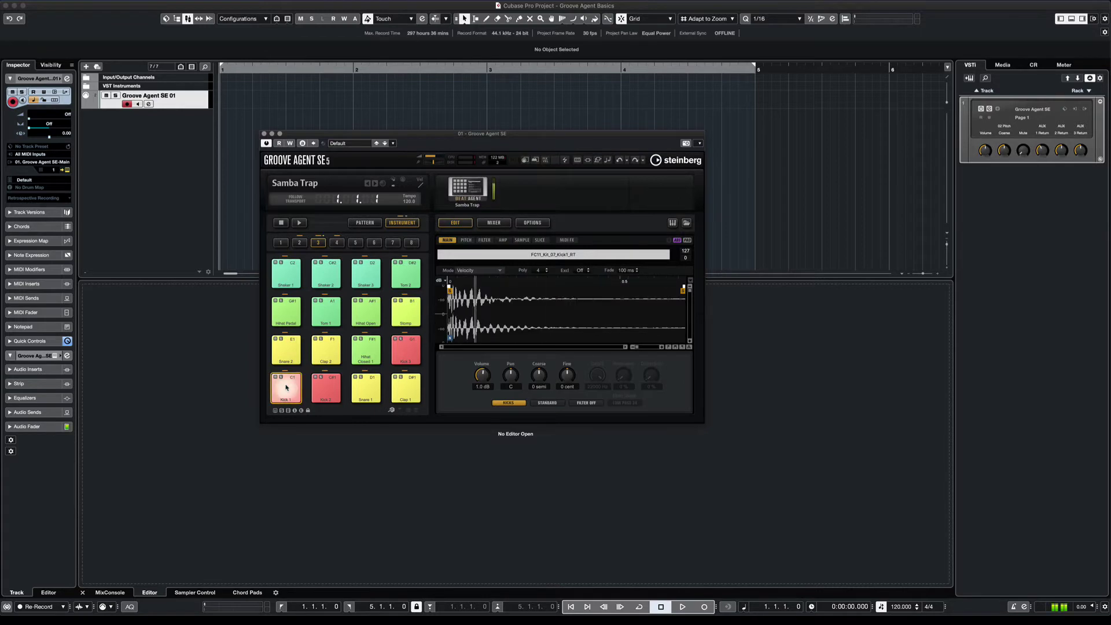
left_click(325, 350)
left_click(286, 350)
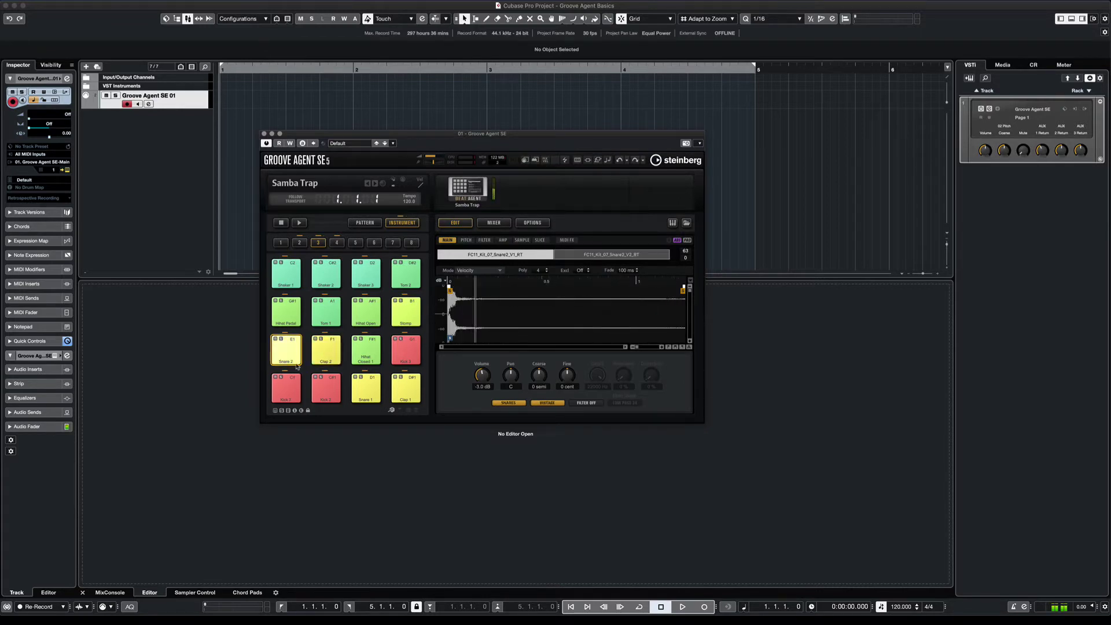
left_click(322, 385)
left_click(333, 313)
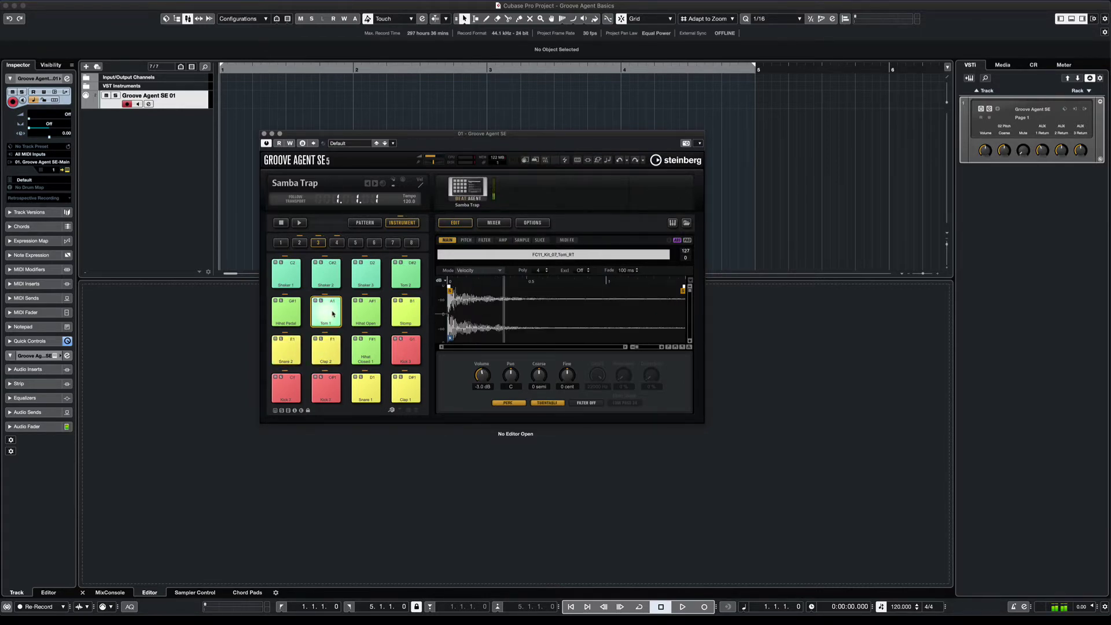
left_click(366, 313)
left_click(404, 314)
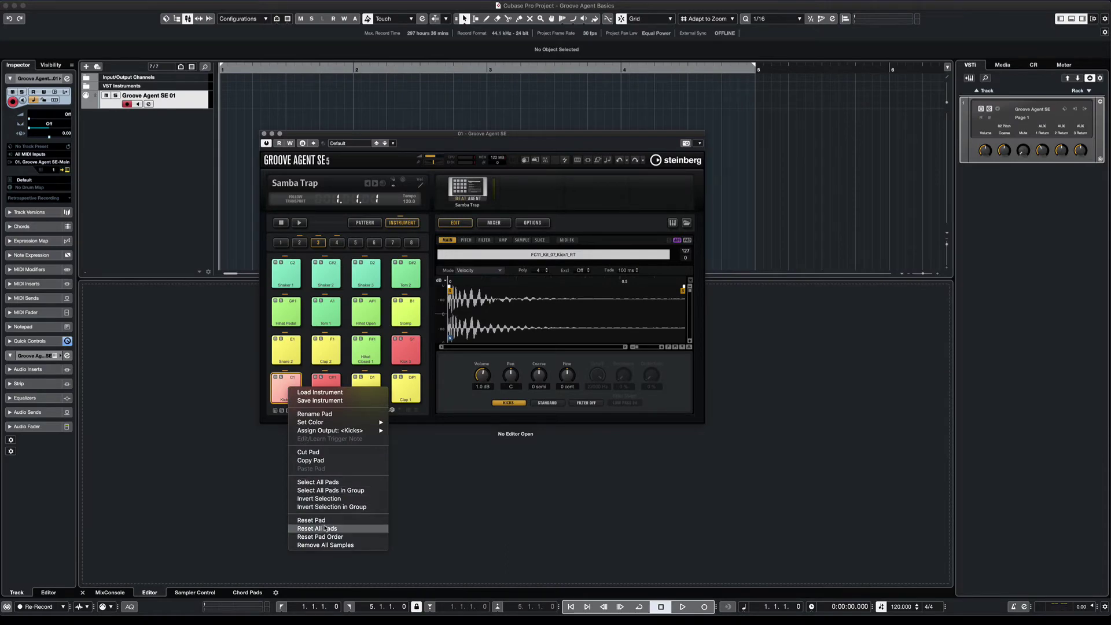
- Reset all pads, then preview kicks and place SD_Kick_Appetite on pad C1
left_click(326, 528)
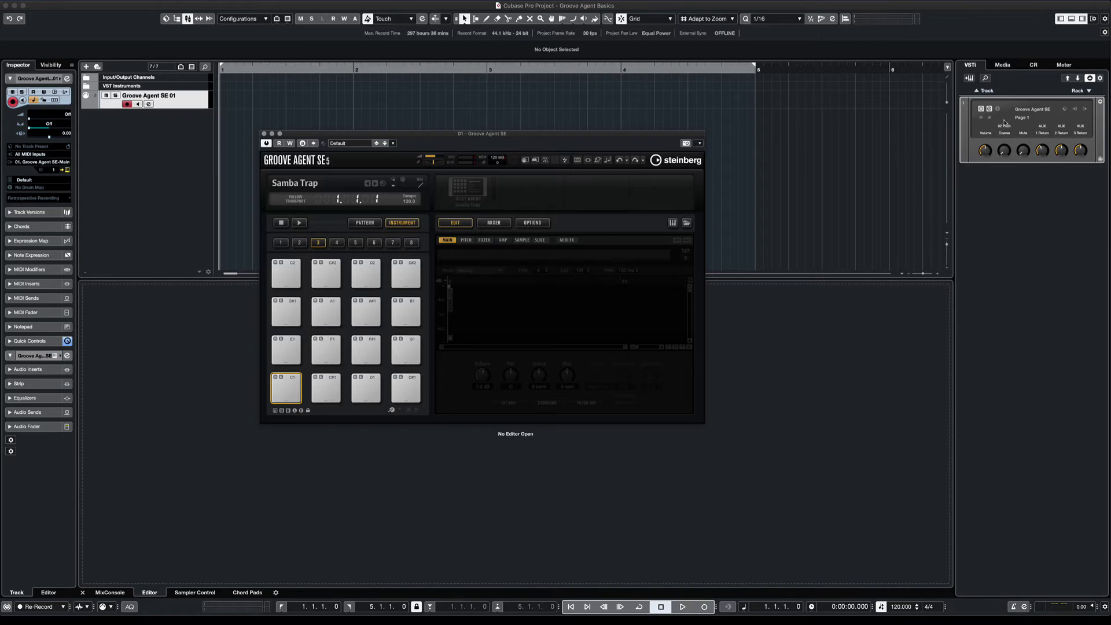
left_click(1002, 65)
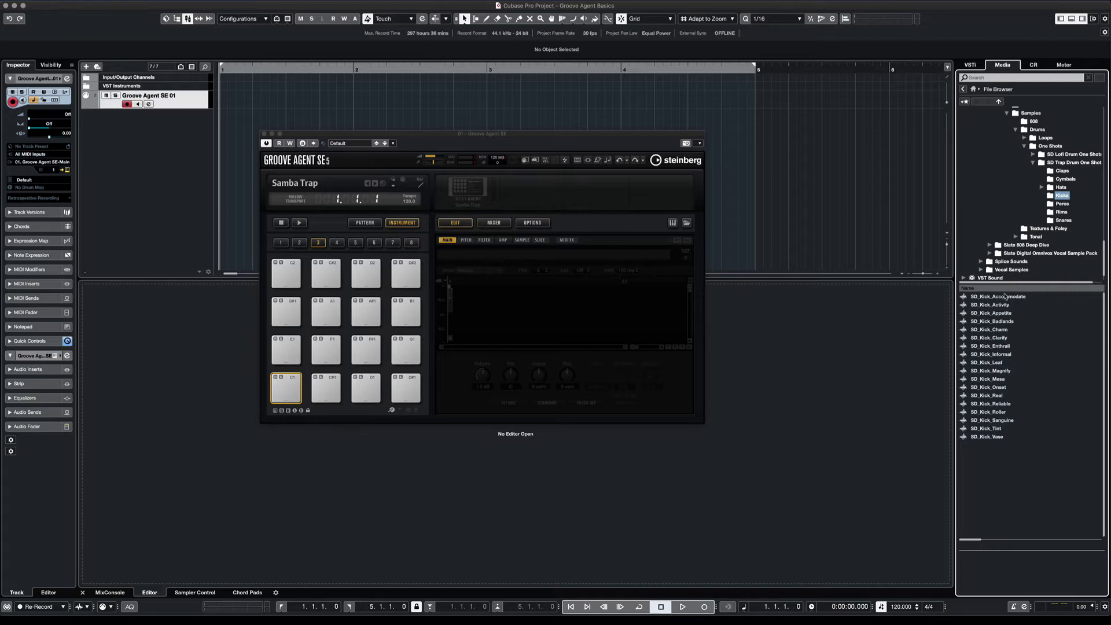
left_click(1005, 296)
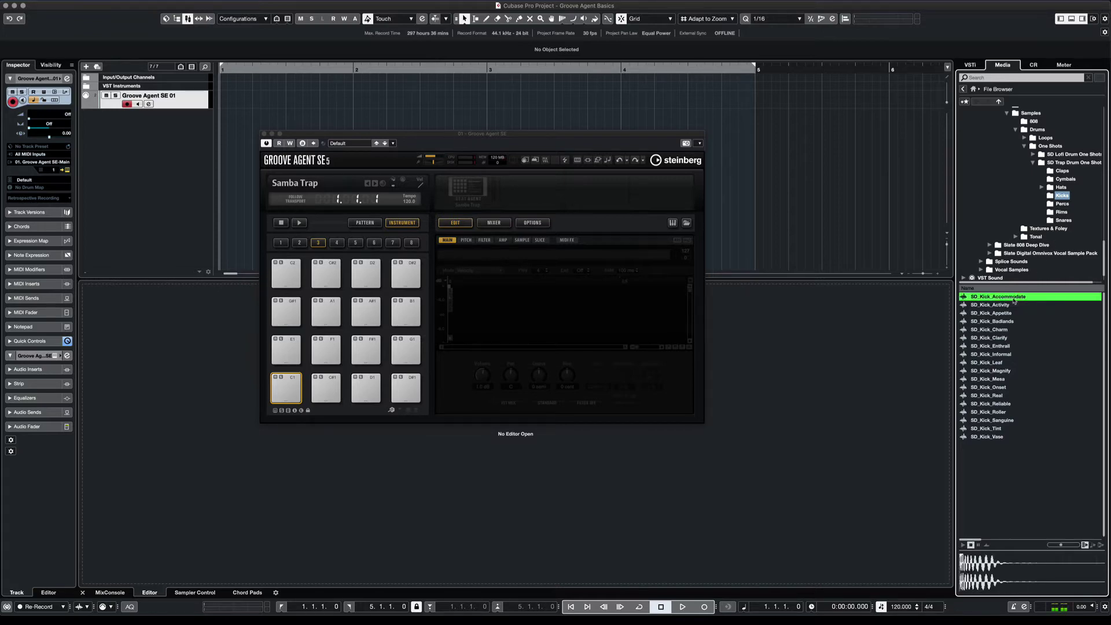
key("Down")
key("Down")
key("Down")
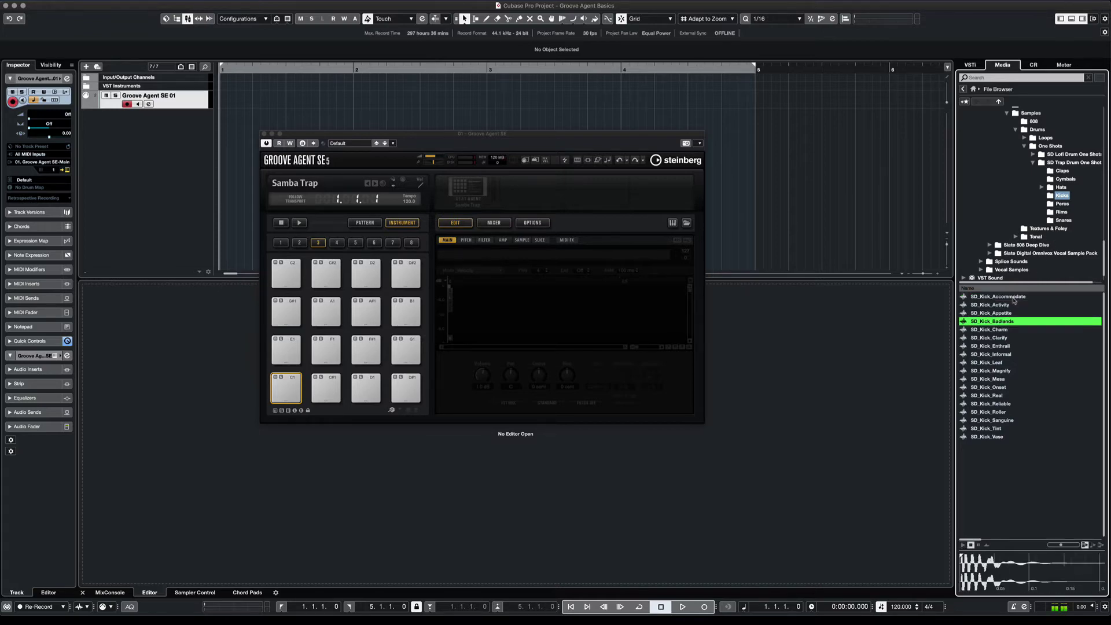
key("Down")
key("Up")
key("Up")
left_click_drag(1007, 314, 775, 318)
left_click_drag(659, 314, 292, 379)
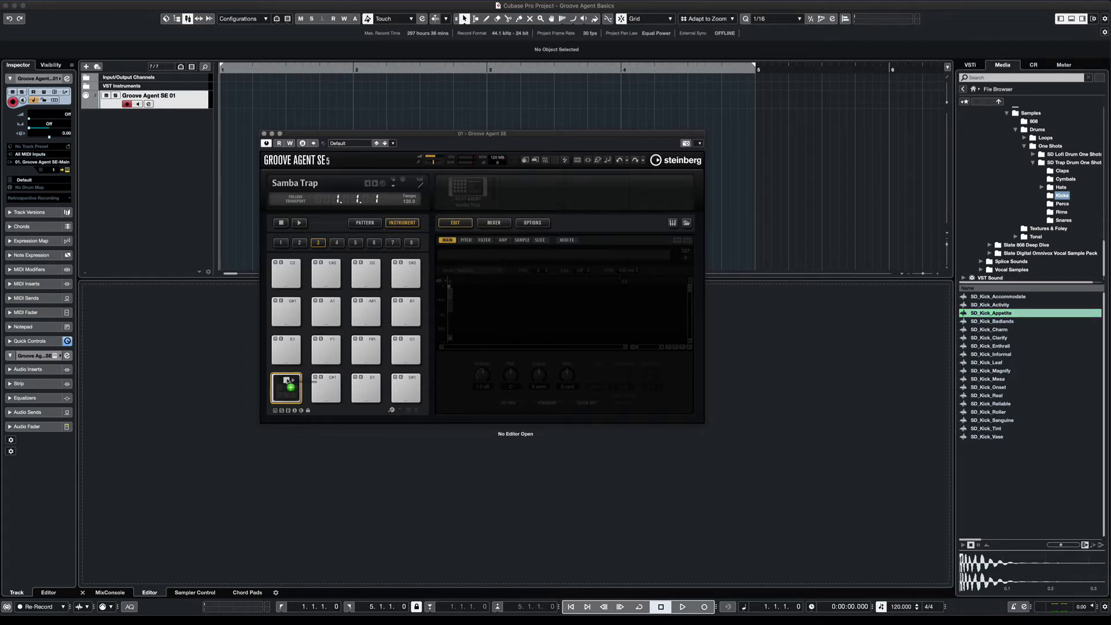
left_click_drag(286, 379, 287, 393)
left_click_drag(287, 394, 288, 384)
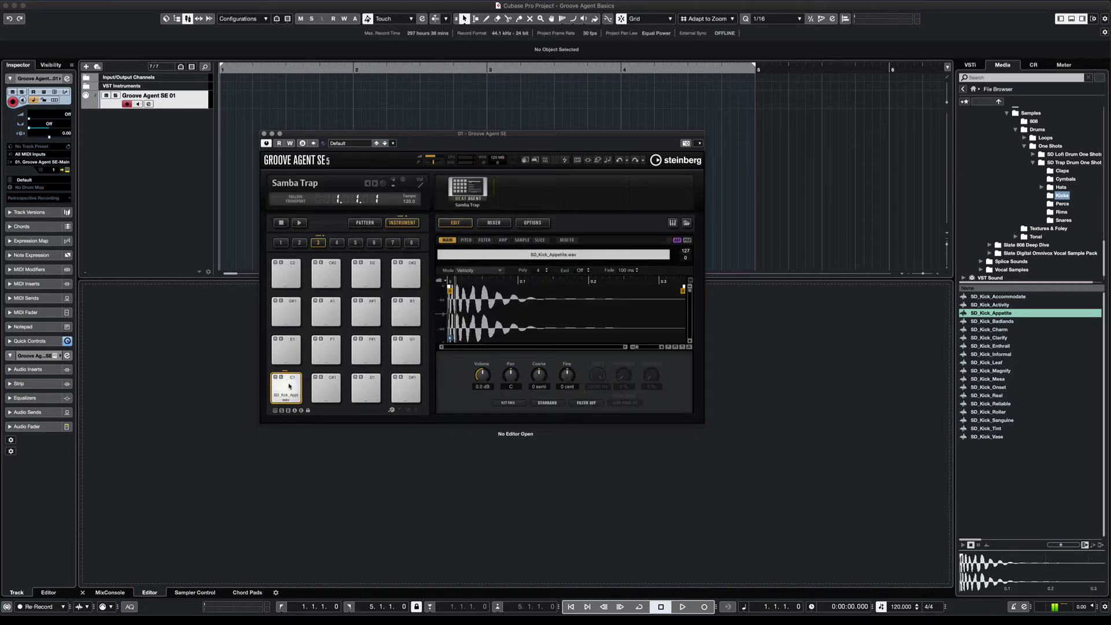
left_click(290, 386)
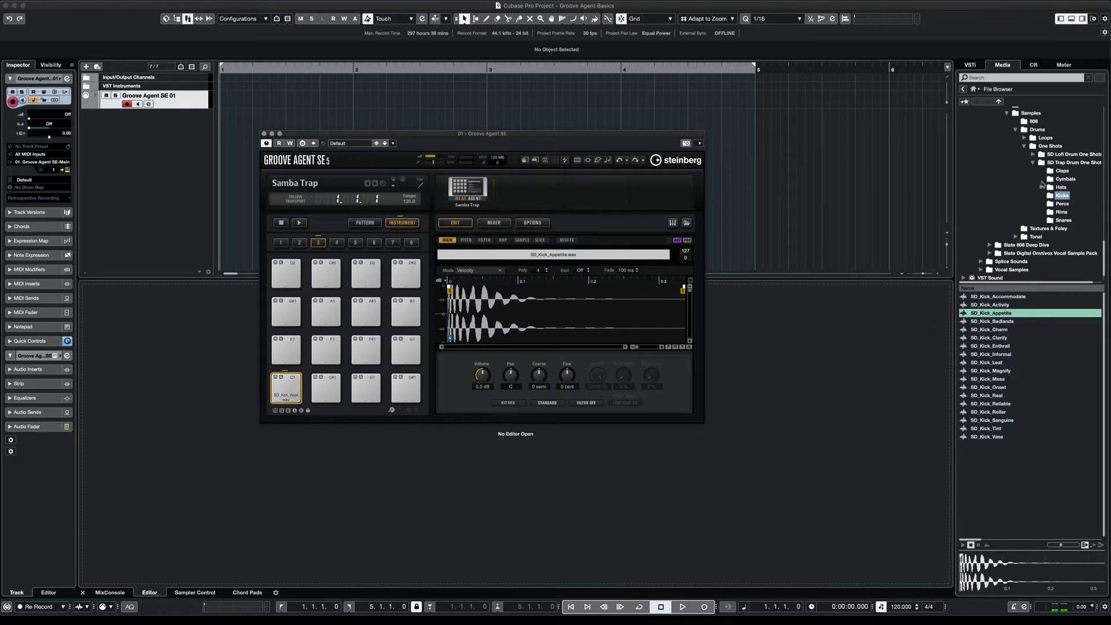
- Load SD_ClHat_Headway from the Hats closed-hat folder onto pad A1 and audition it
left_click(1051, 189)
left_click(1042, 188)
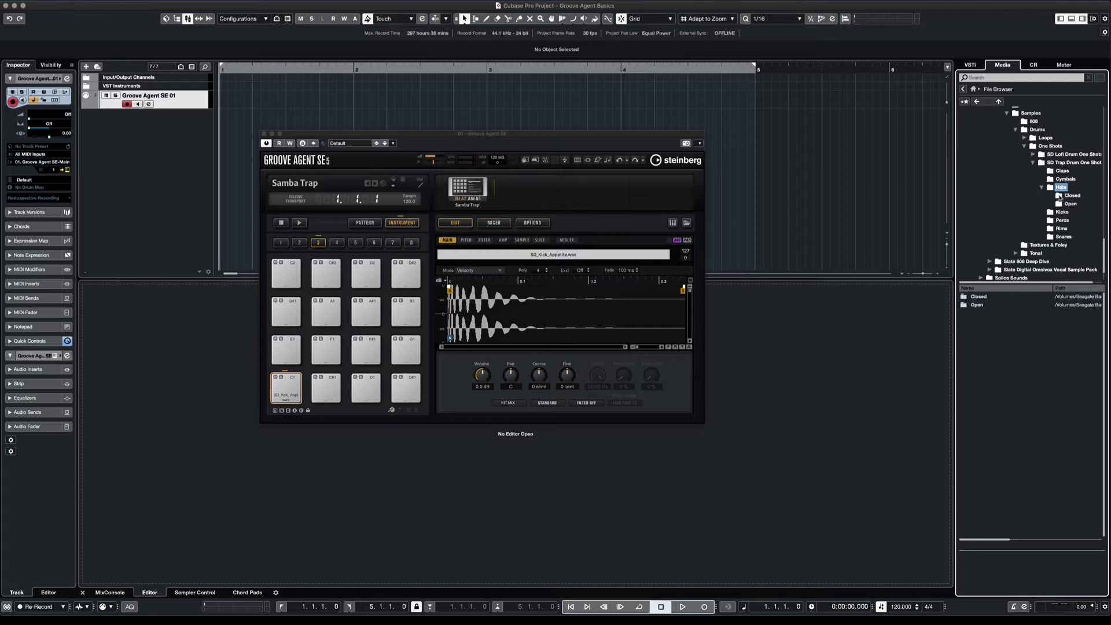
left_click(1058, 197)
left_click_drag(1007, 306, 327, 306)
left_click(327, 311)
left_click(327, 311)
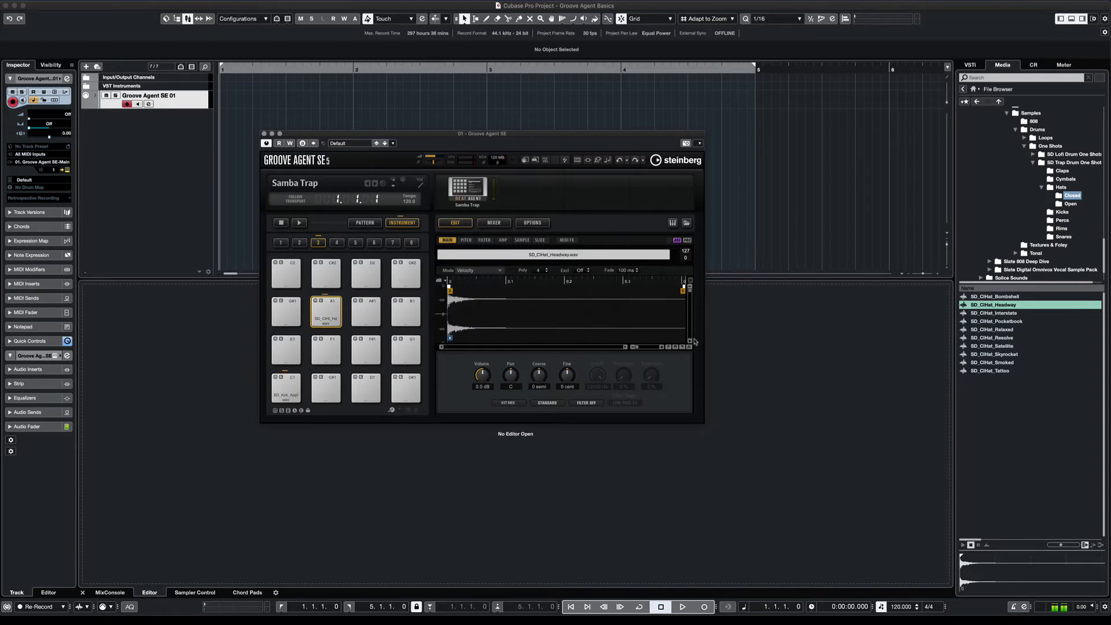
- Reload the original Samba Trap kit from the kit browser
right_click(336, 184)
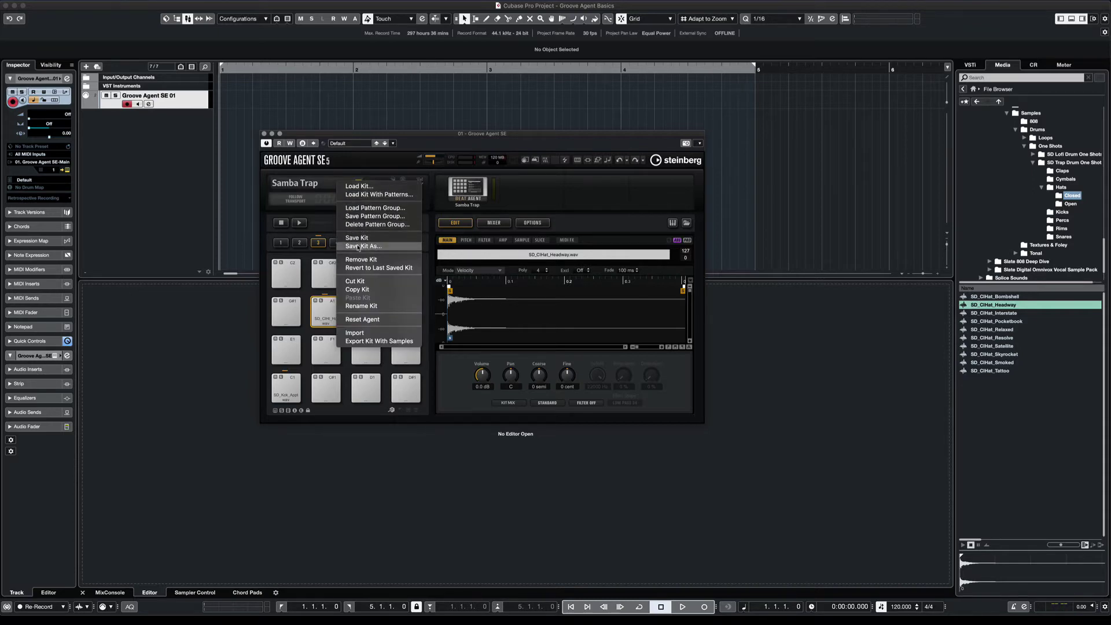
left_click(358, 136)
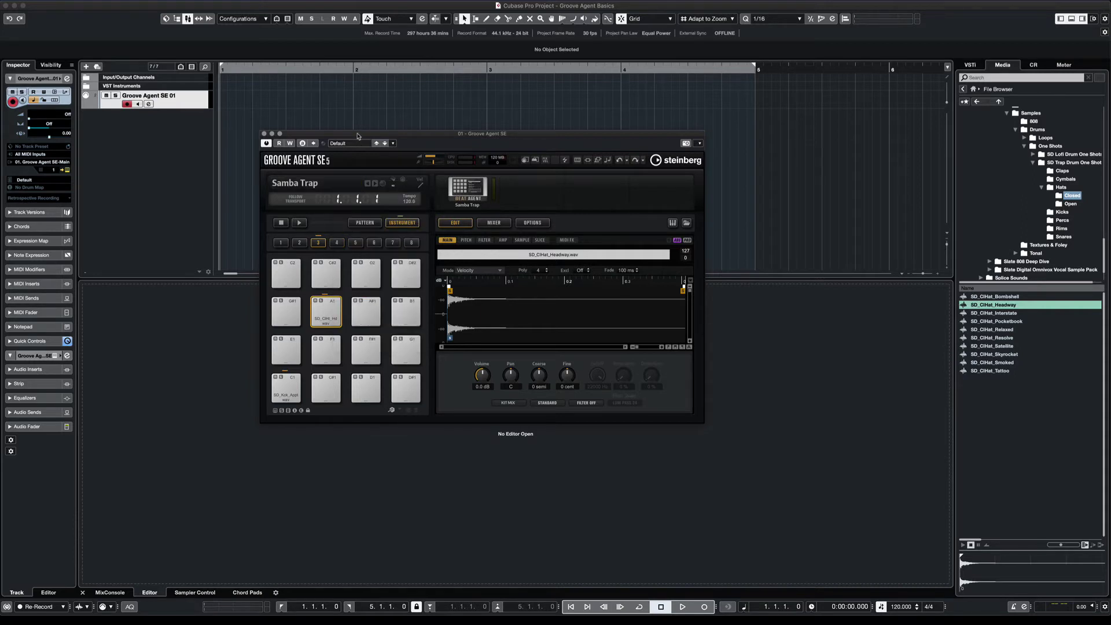
left_click(329, 183)
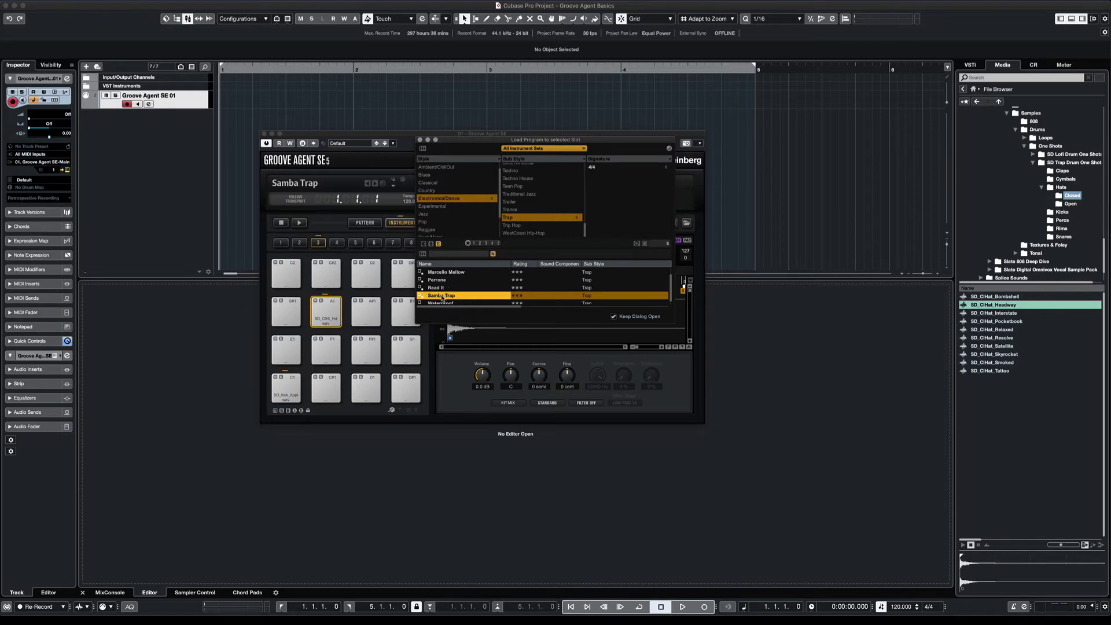
double_click(447, 295)
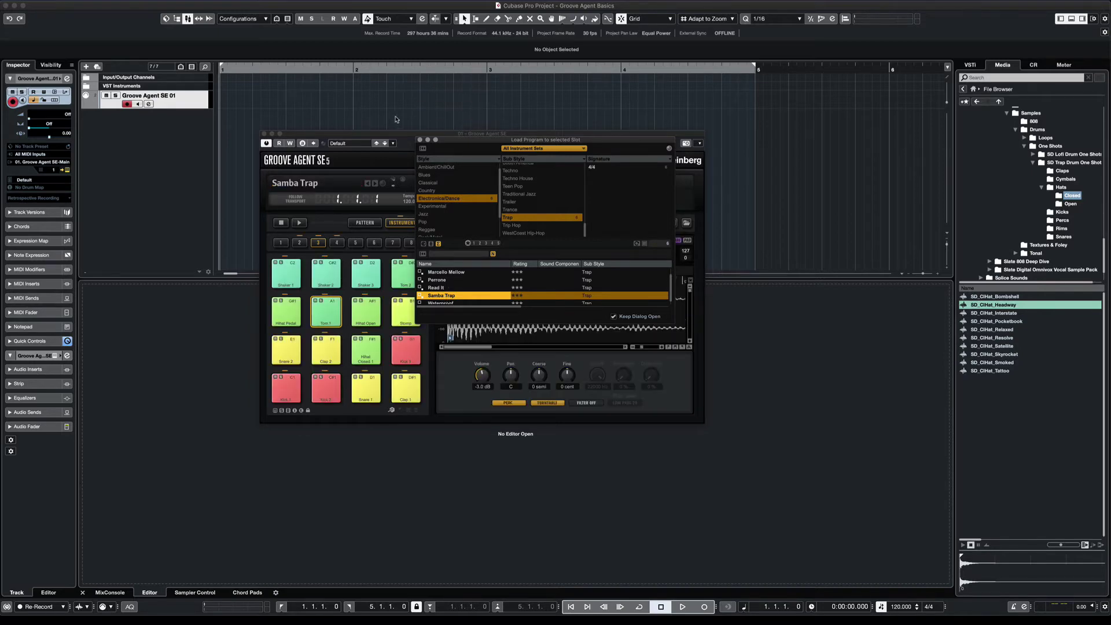
left_click(399, 135)
- Audition the restored Kick 1, Kick 2, Snare 1, Clap 2 and Snare 2 pads
left_click(286, 387)
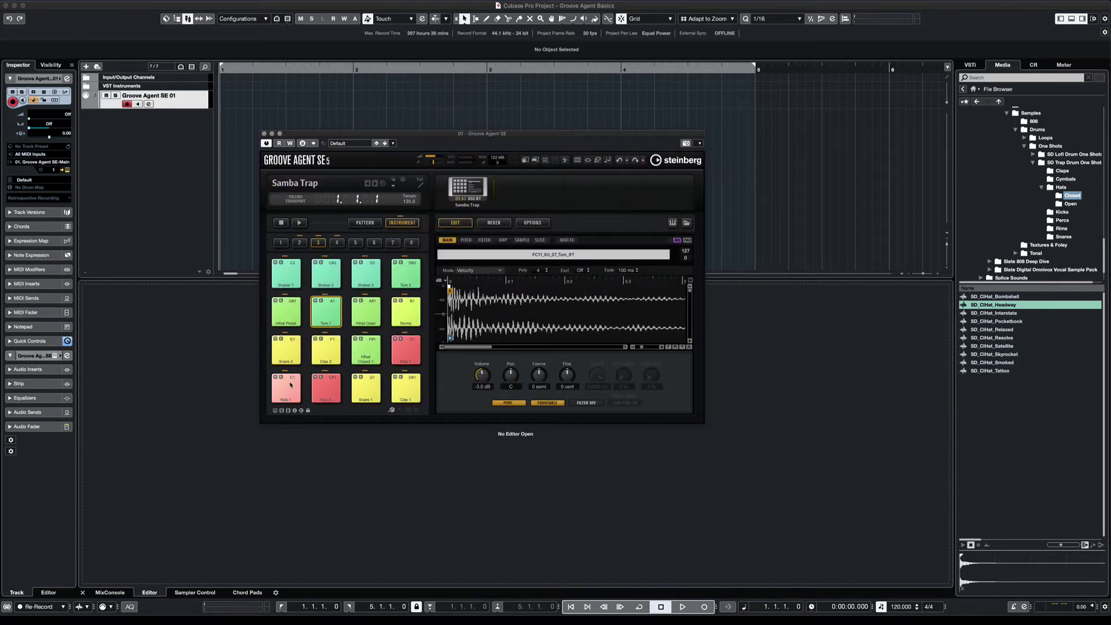
left_click(324, 389)
left_click(365, 388)
left_click(325, 350)
left_click(286, 353)
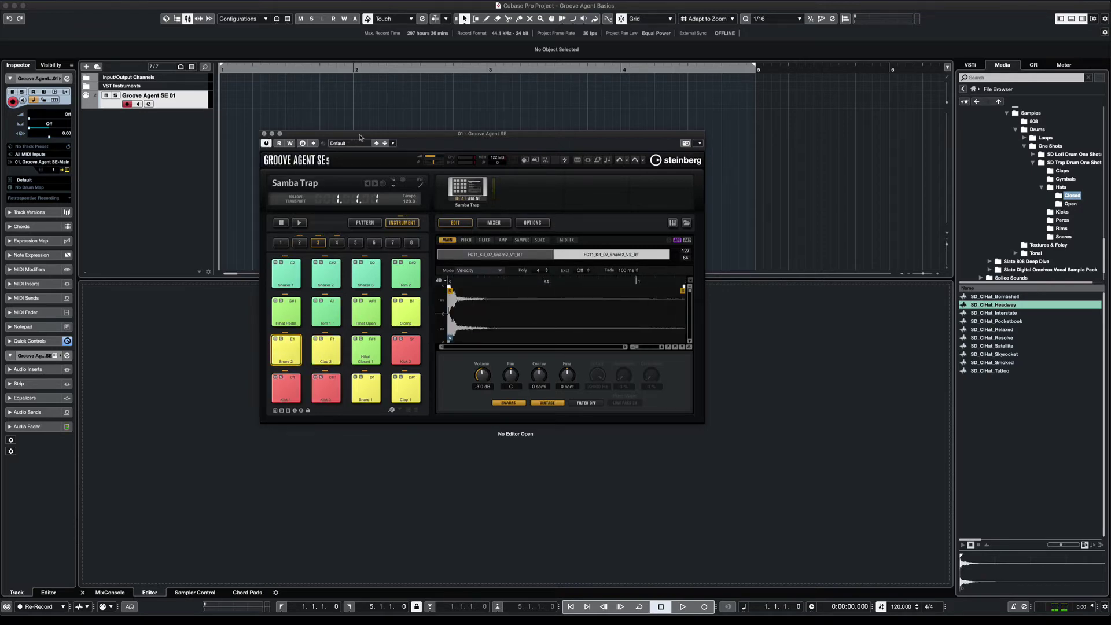
- Close Load Program, cycle bars 1–3, and draw an empty part there, opened in the Key Editor
left_click_drag(360, 138, 750, 128)
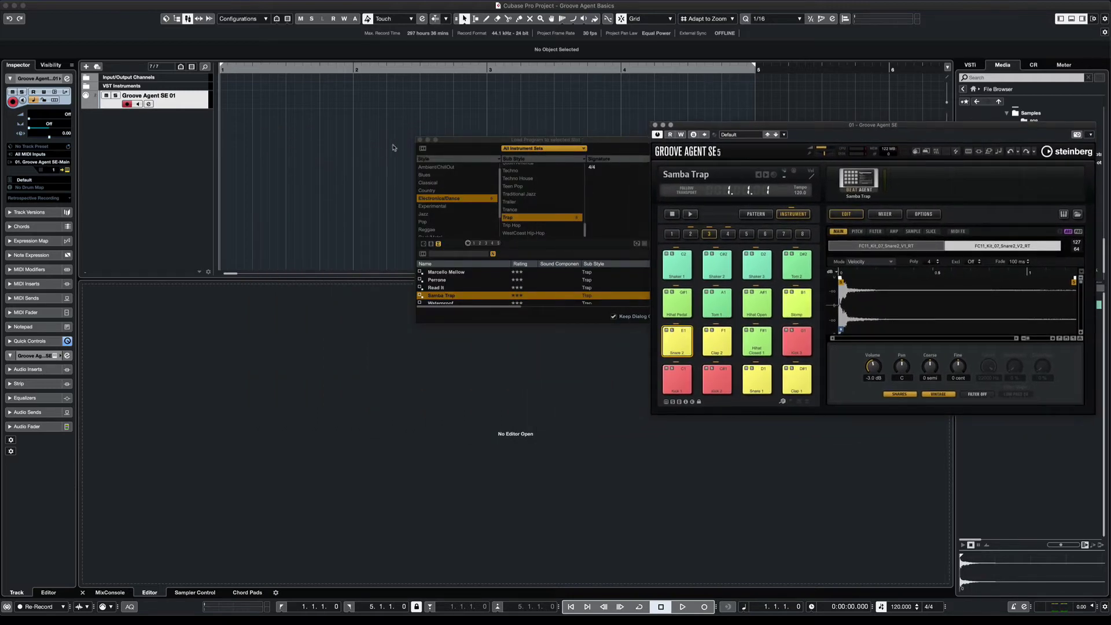
left_click(420, 140)
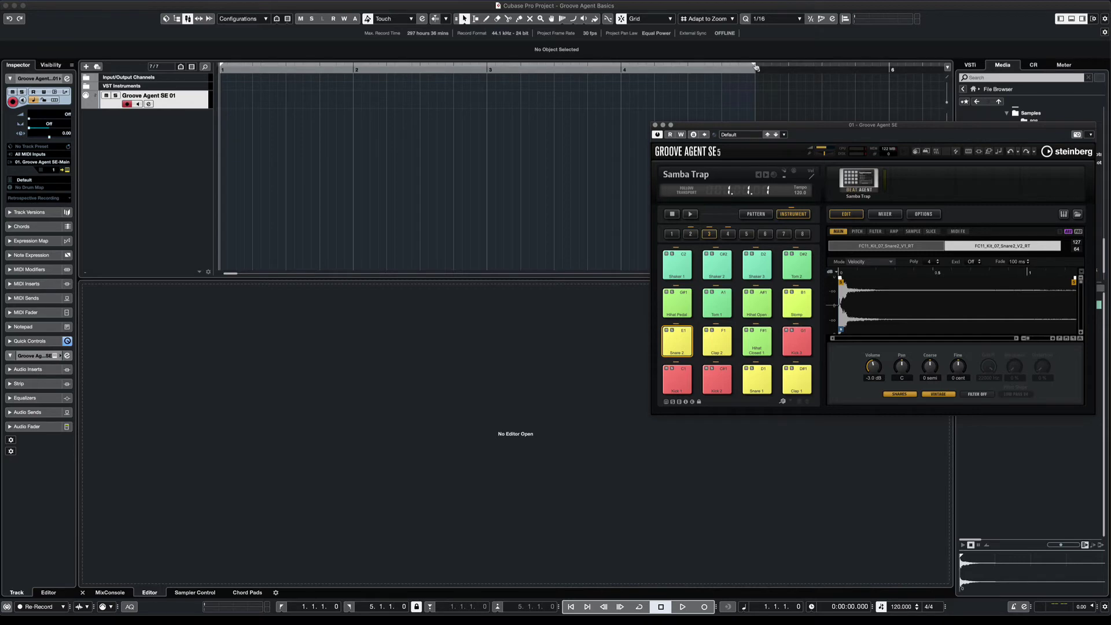
left_click_drag(754, 68, 498, 71)
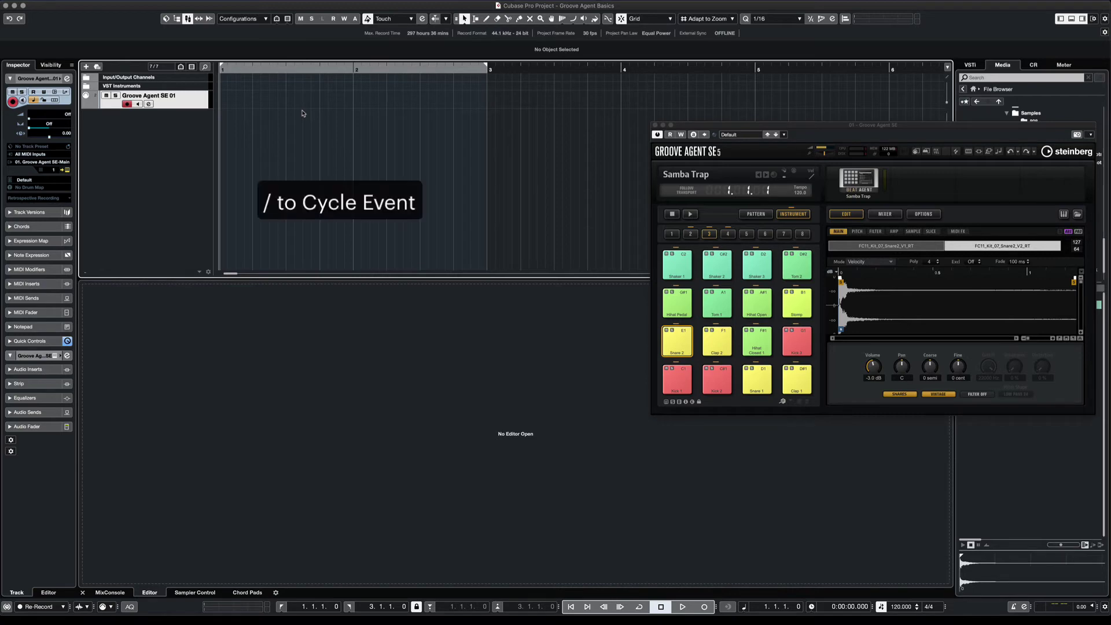
key("slash")
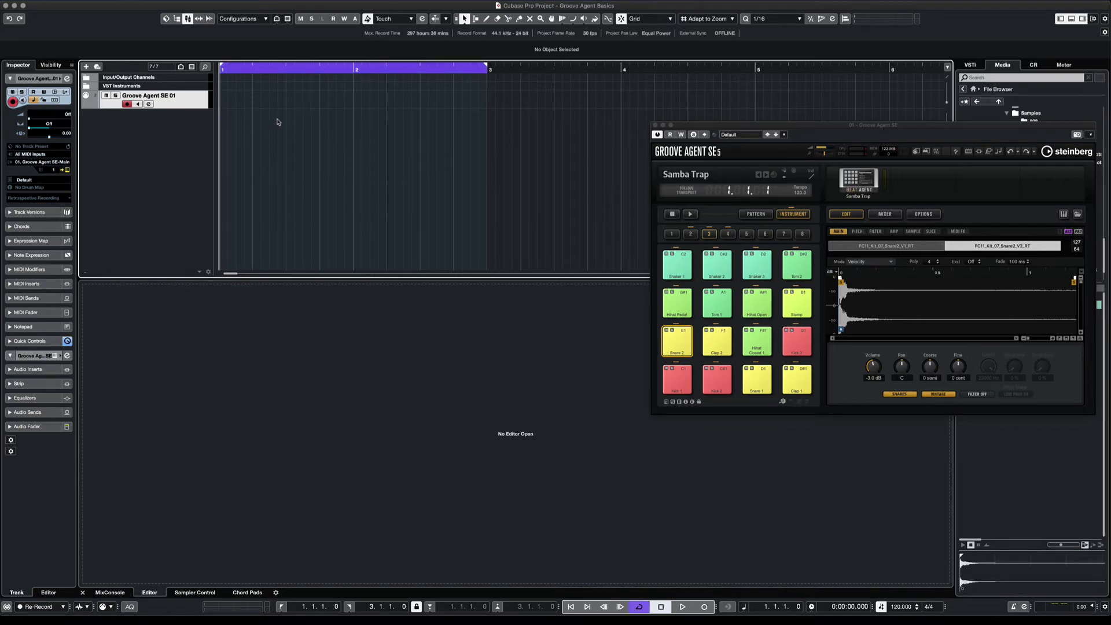
double_click(263, 104)
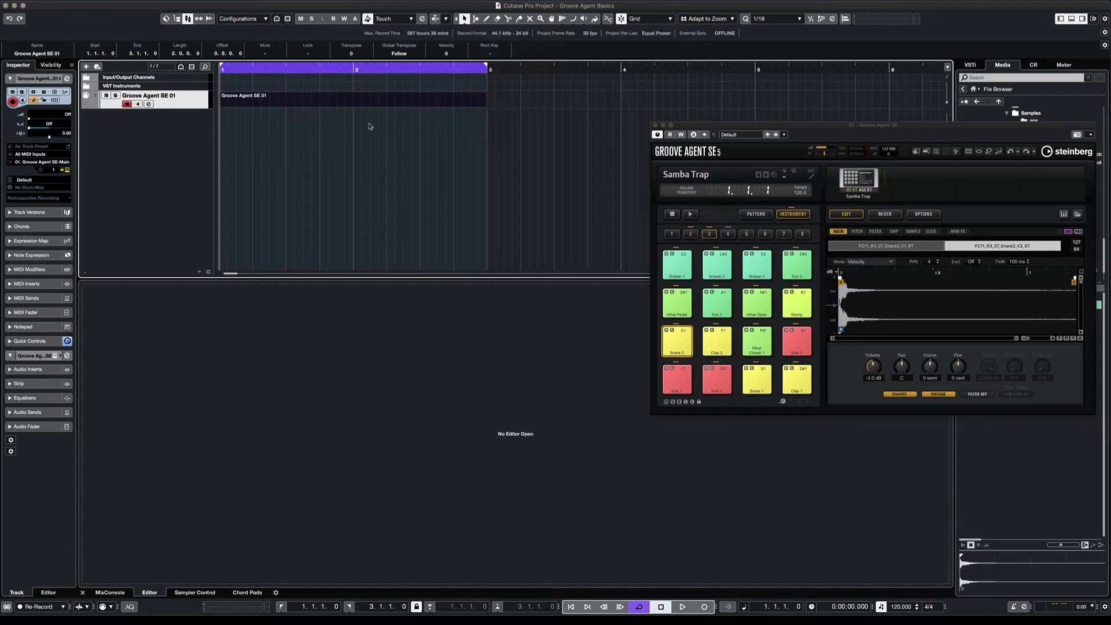
double_click(310, 103)
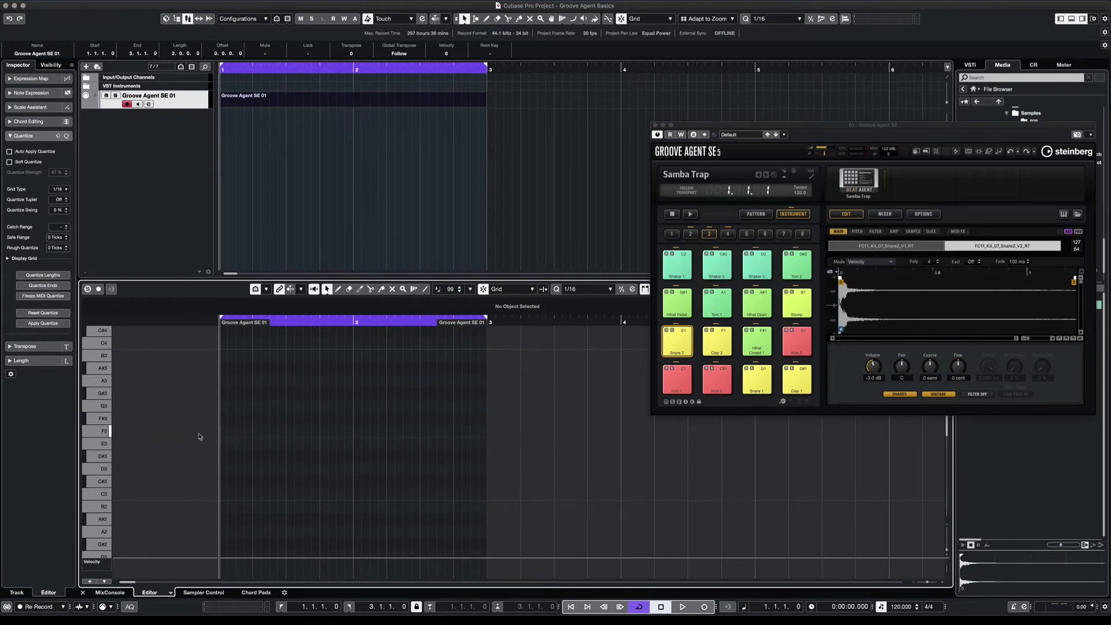
- Audition Kick 1, scroll the Key Editor down to C1, and pick the Draw tool
left_click(681, 381)
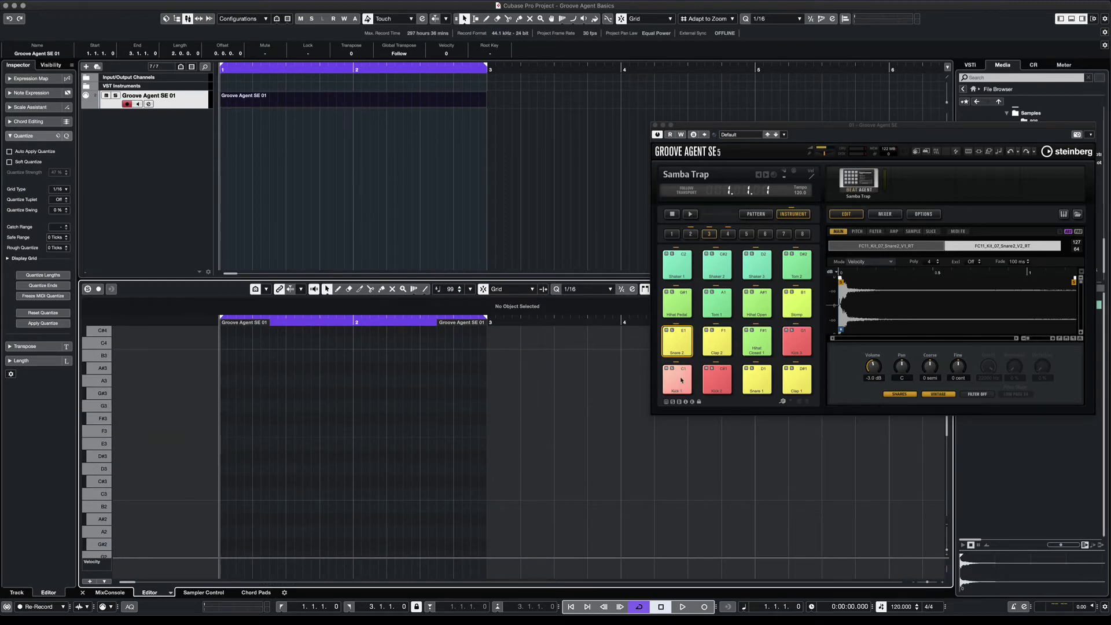
left_click(681, 380)
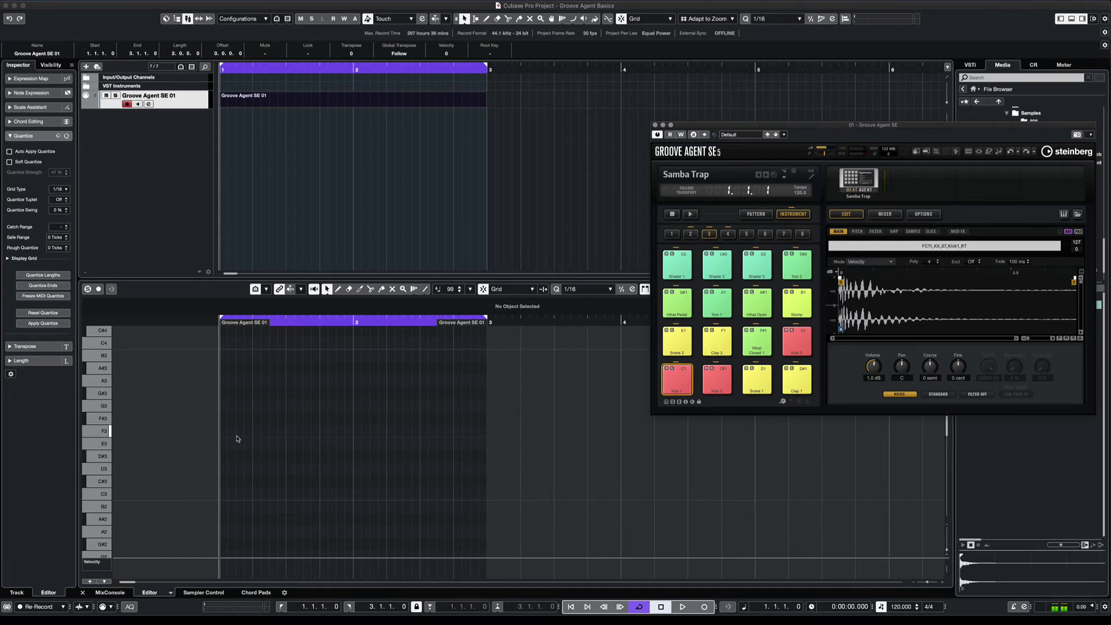
scroll(236, 438, "down", 4)
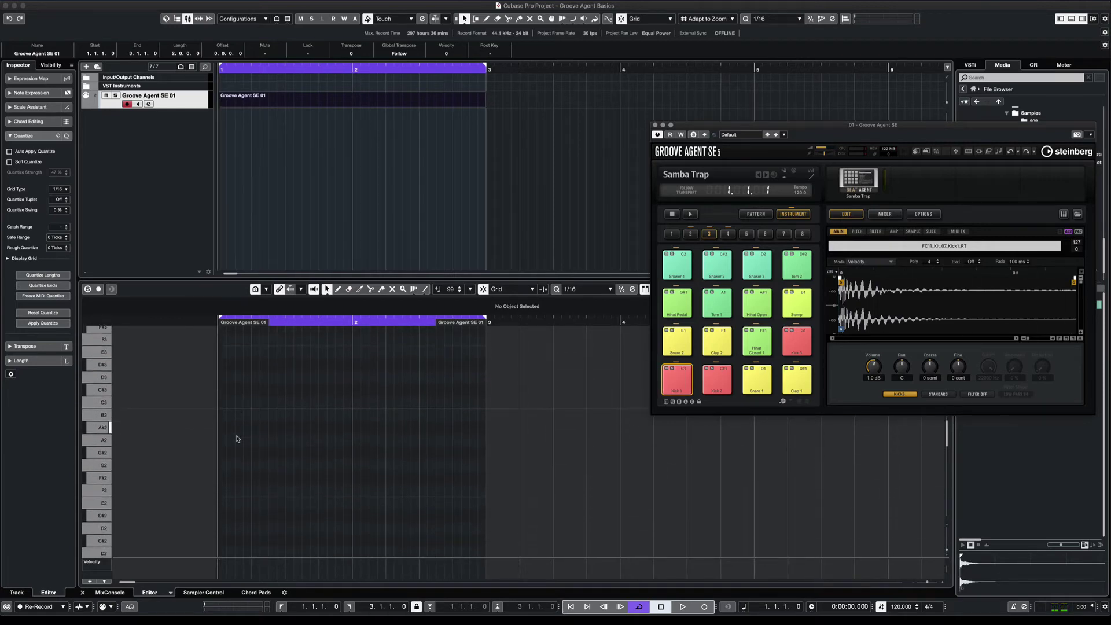
scroll(236, 439, "down", 6)
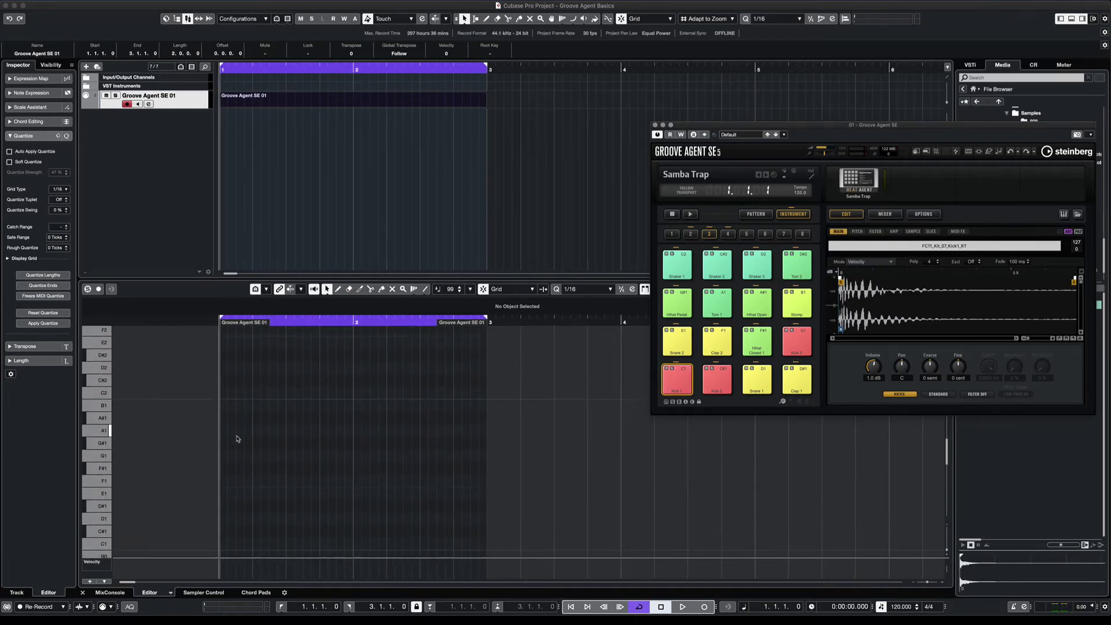
scroll(236, 440, "down", 3)
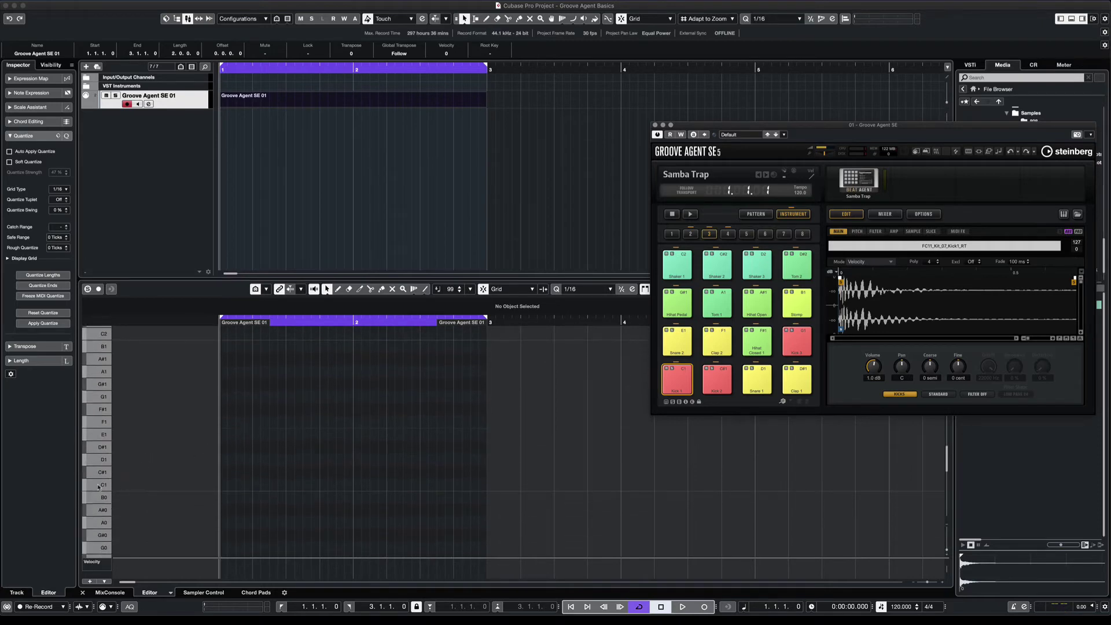
right_click(231, 483)
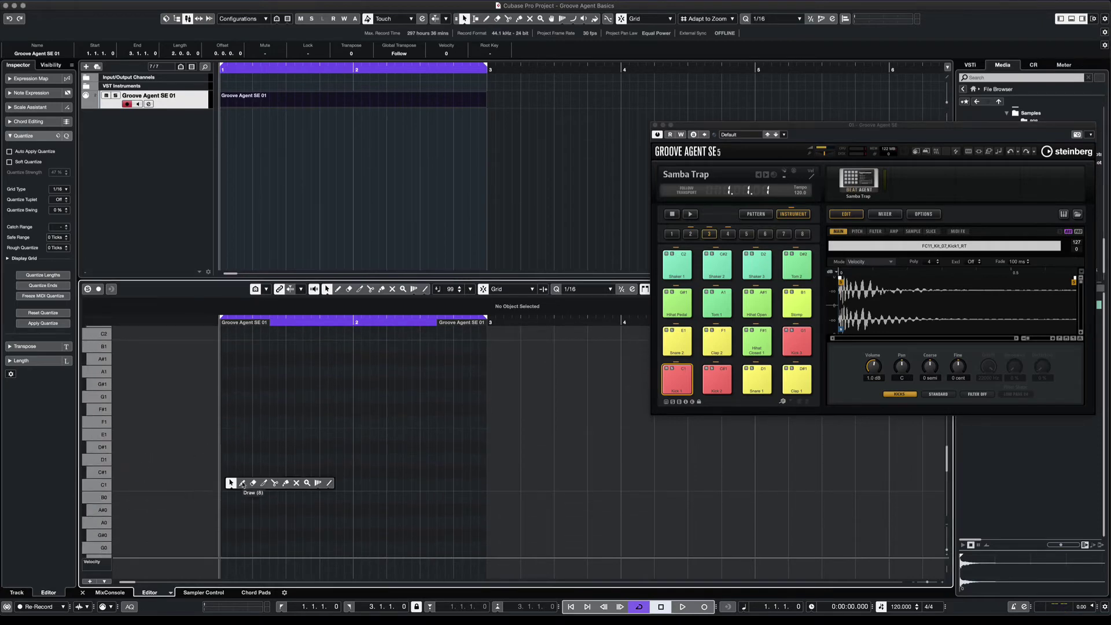
left_click(242, 483)
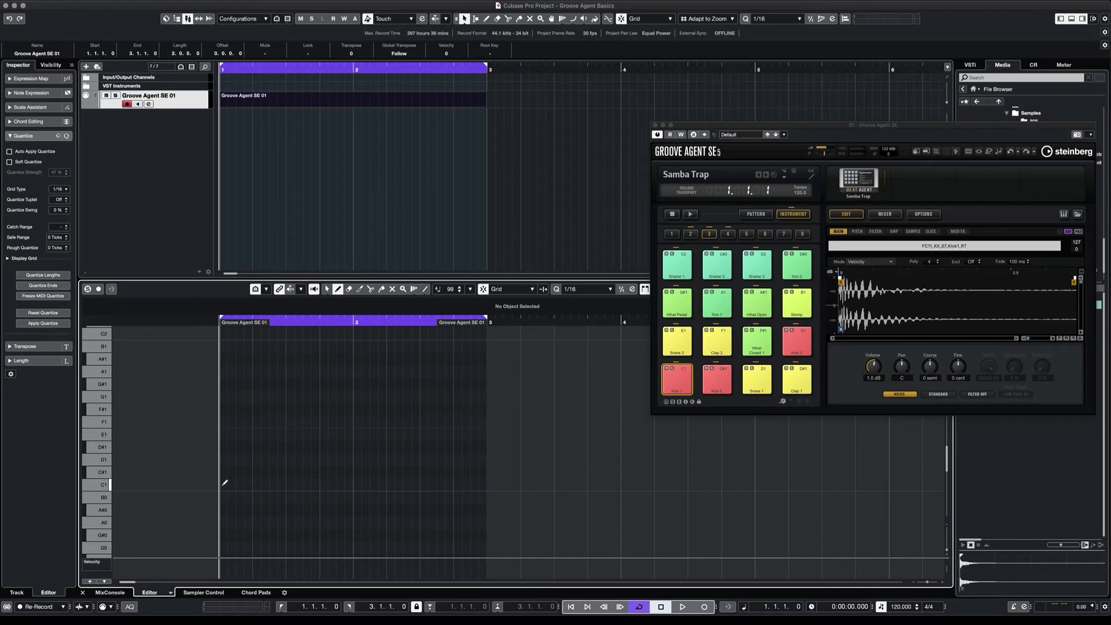
- Draw five C1 kicks at 1.1, 1.2, 1.3.3, the start of bar 2 and 2.2.3
left_click(225, 484)
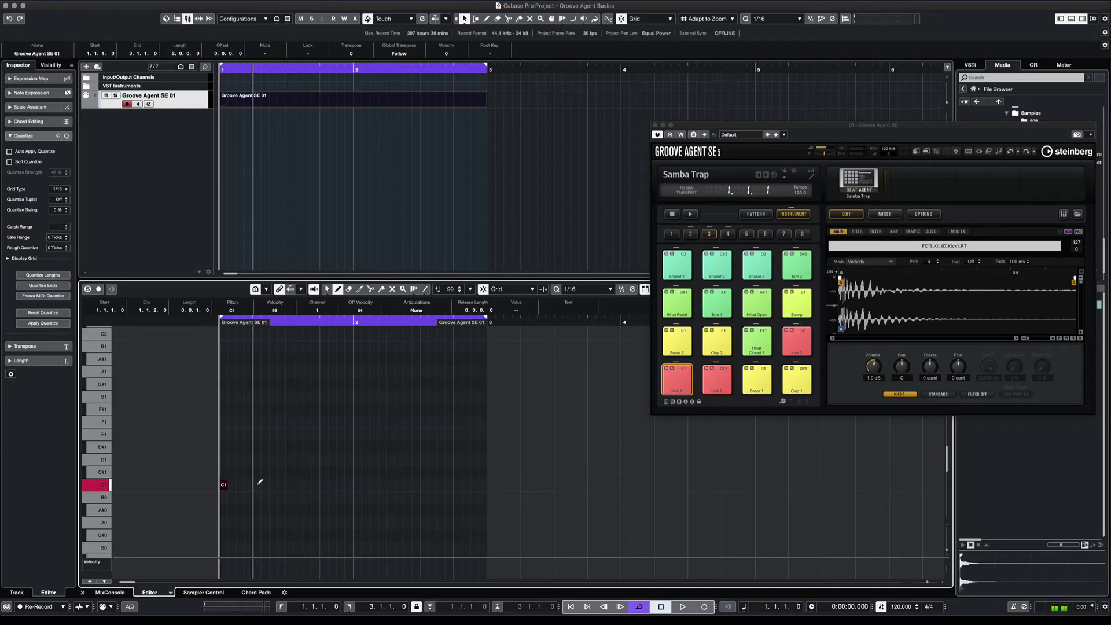
left_click(258, 484)
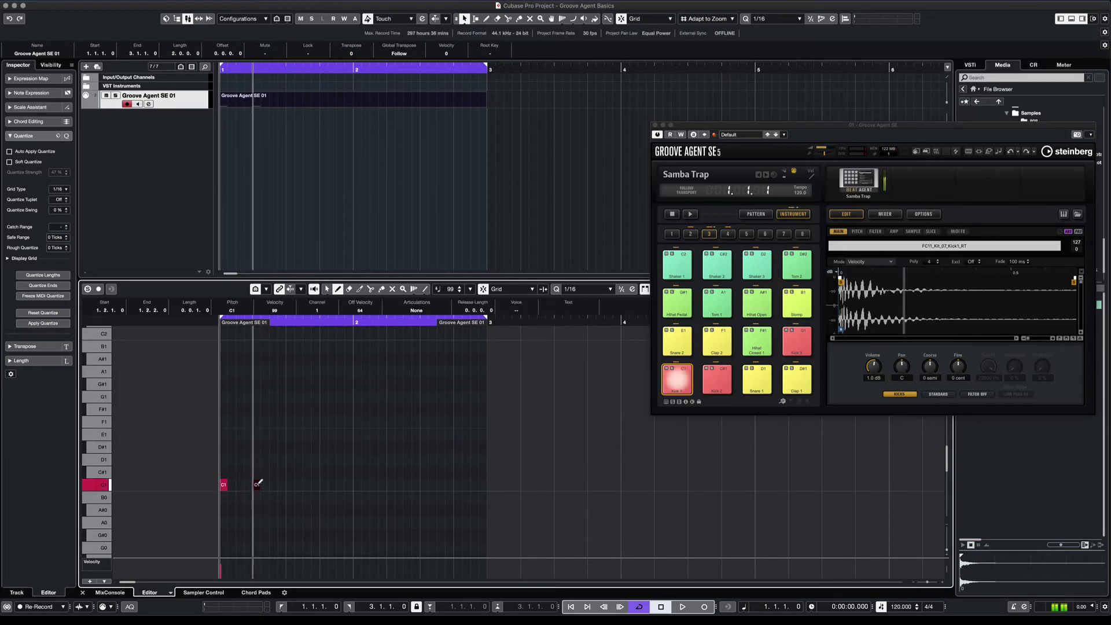
left_click(306, 484)
left_click(348, 484)
left_click_drag(350, 487, 358, 485)
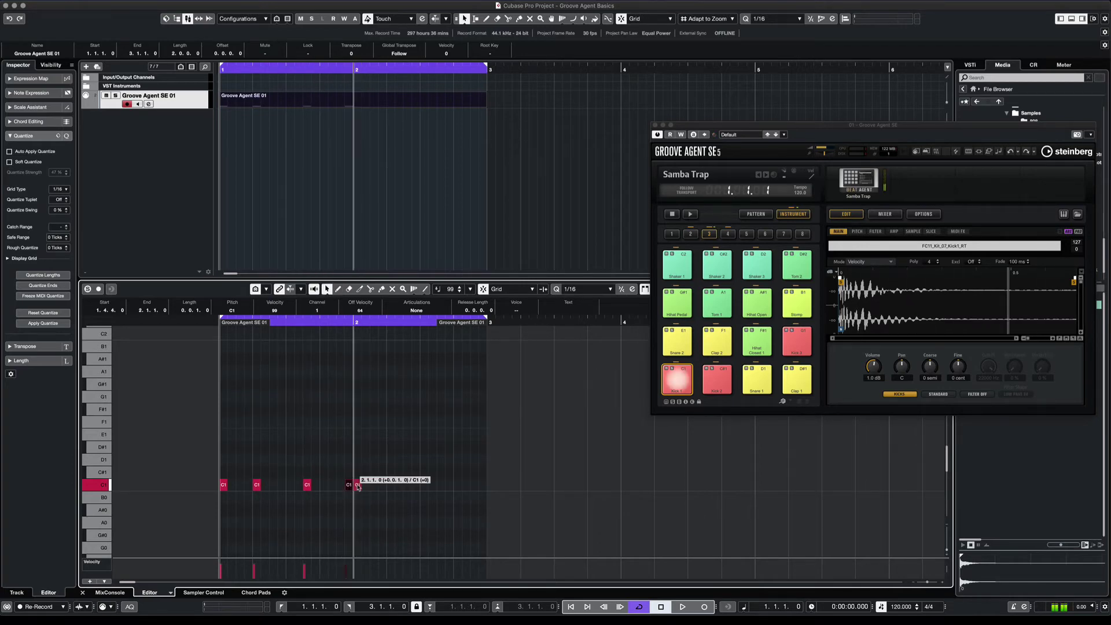
left_click(407, 485)
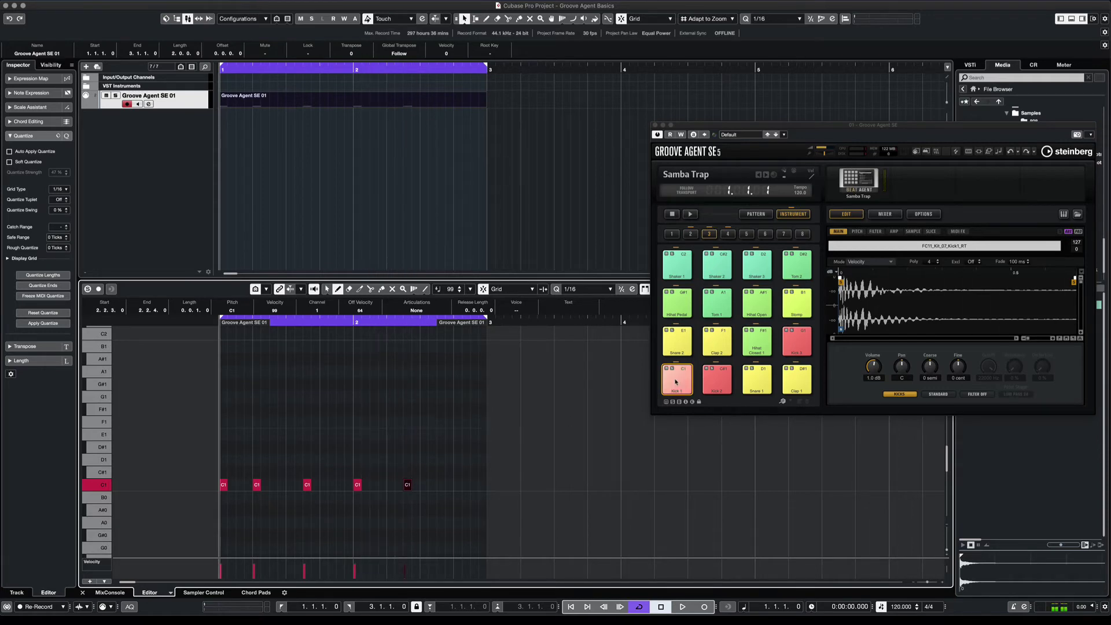
- Audition the Snare 2 pad, draw E1 snares at 1.3.1 and 2.3.1, and start playback
left_click(676, 342)
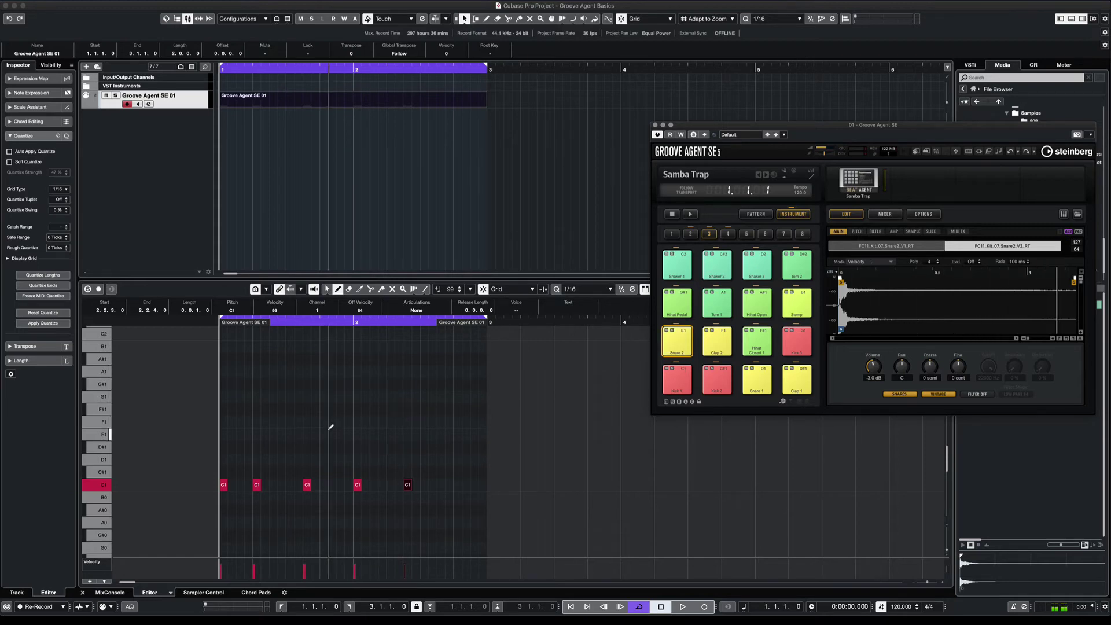
left_click(678, 342)
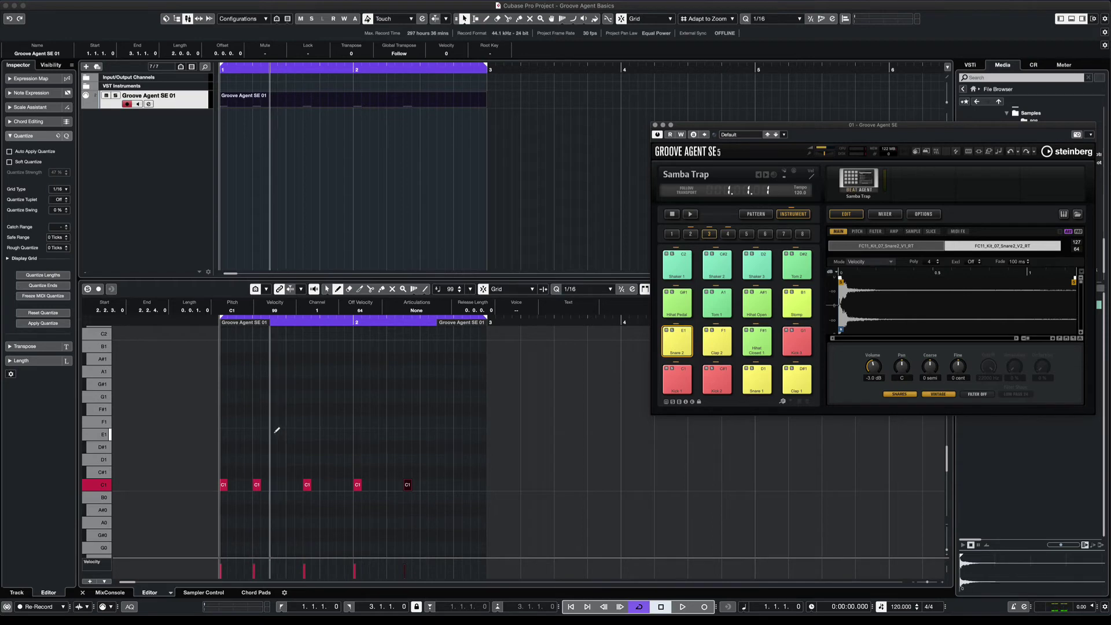
left_click(291, 434)
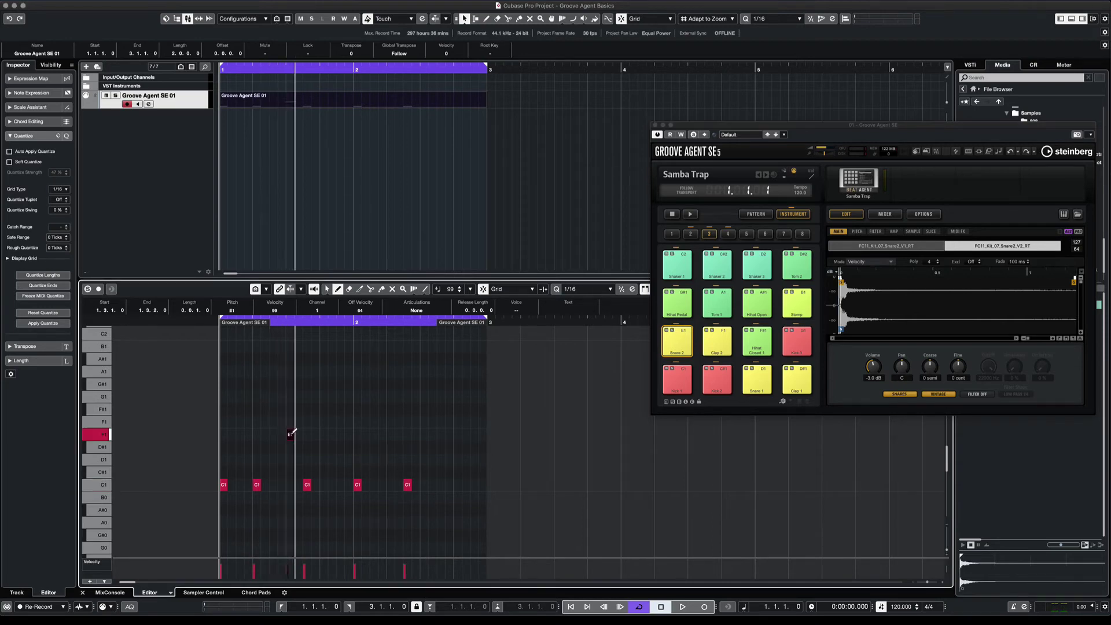
left_click(424, 434)
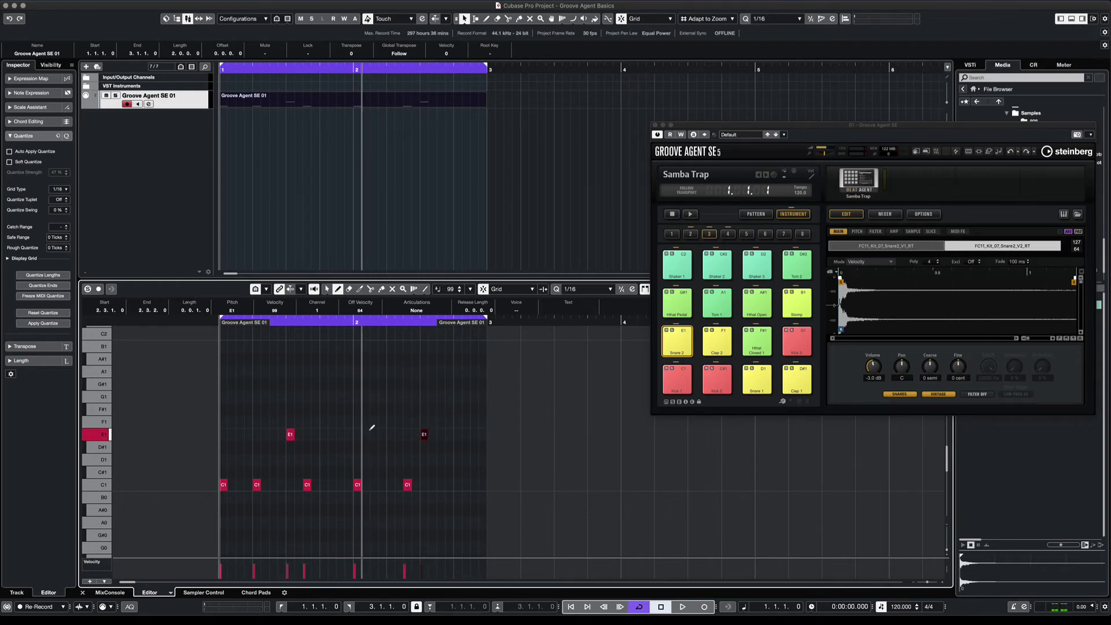
key("space")
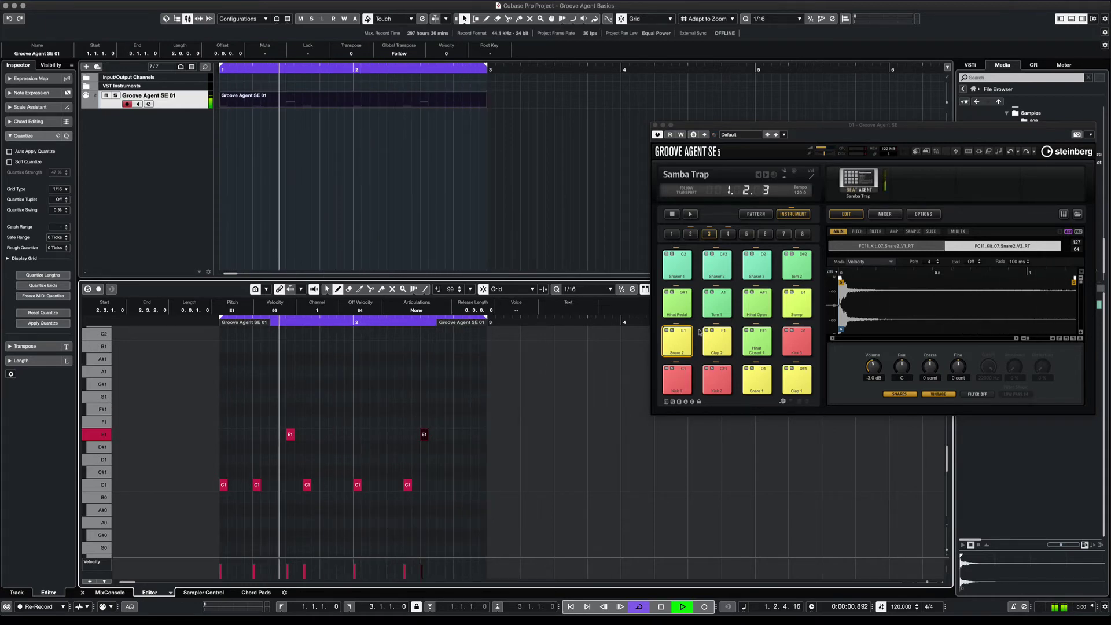
- Audition the hi-hat pads and draw six Closed Hi-hat F#1 notes across bars 1–2
left_click(679, 306)
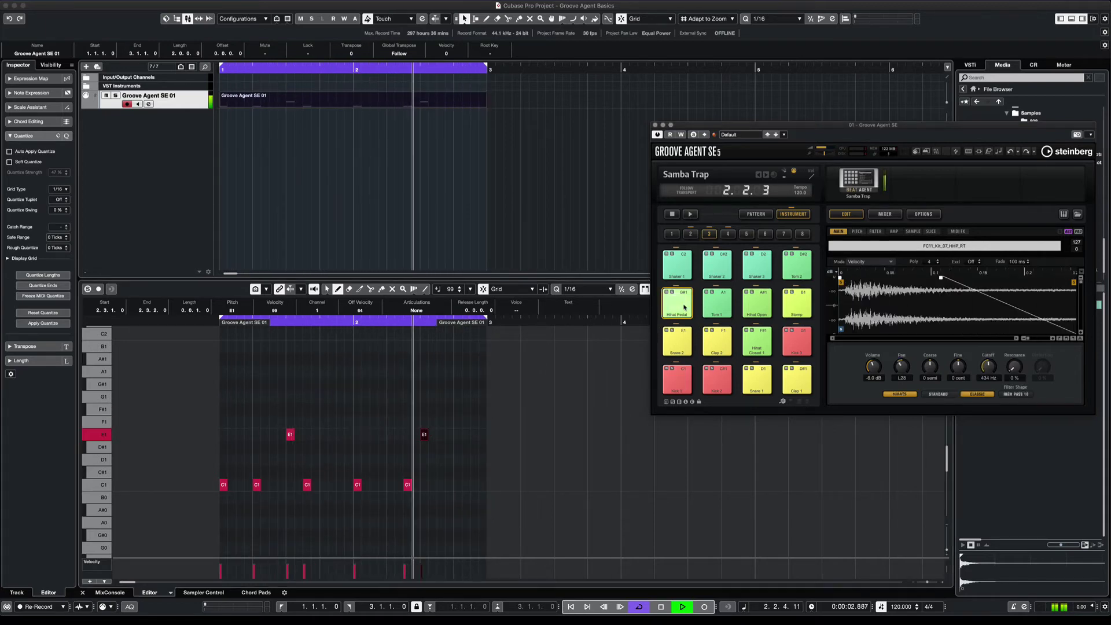
left_click(752, 346)
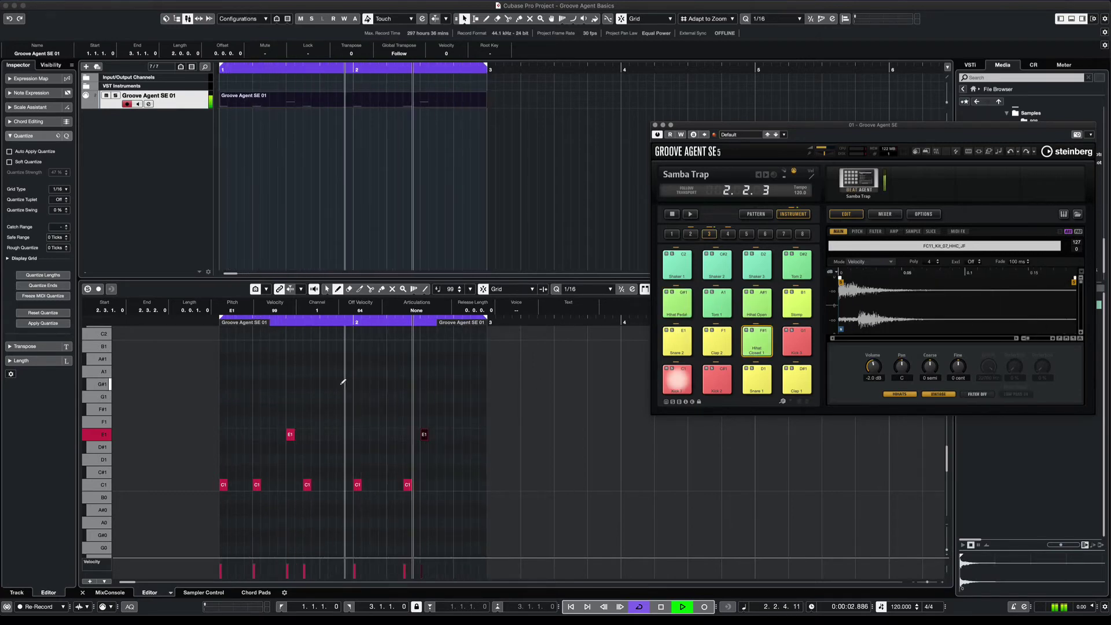
left_click(223, 409)
left_click(258, 409)
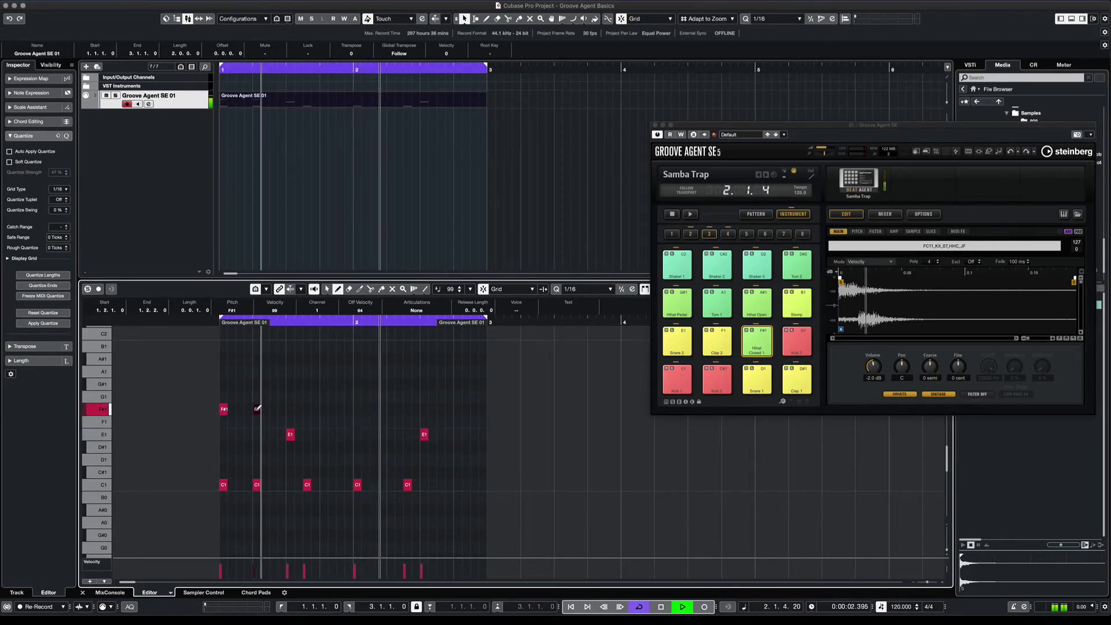
left_click(290, 409)
left_click(325, 409)
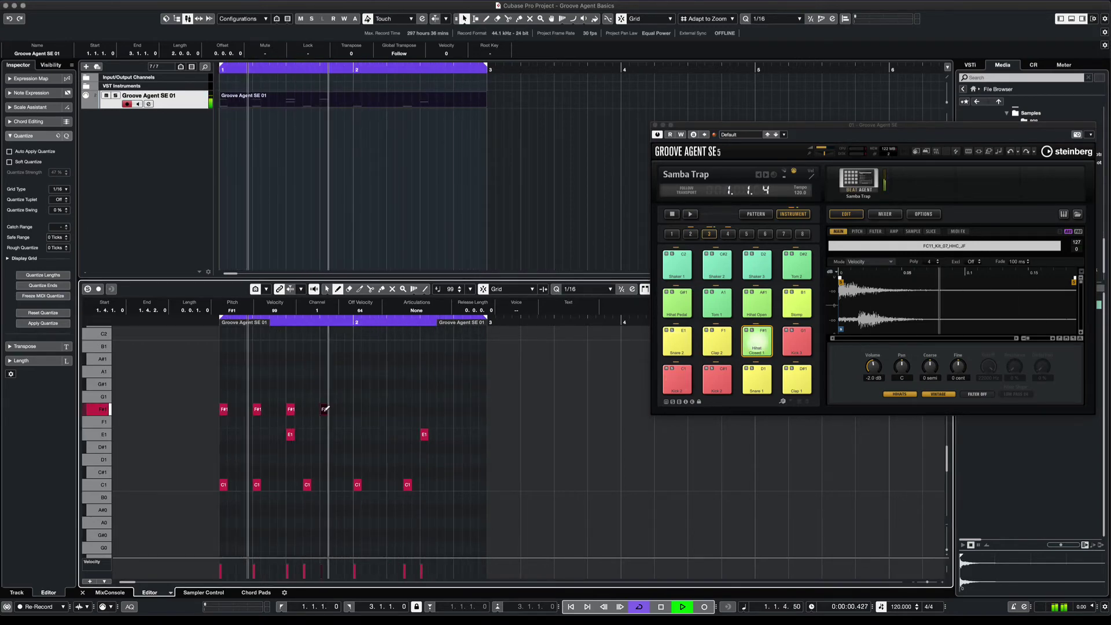
left_click(357, 409)
left_click(392, 409)
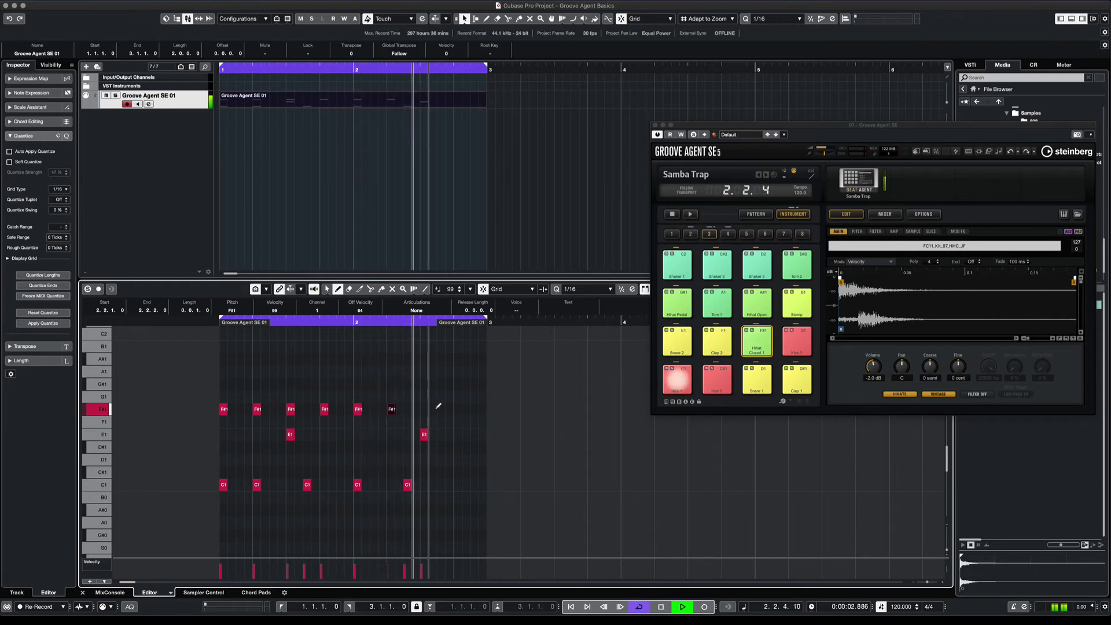
- Fill five in-between F#1 hi-hats, stop playback, and switch to the Object Selection tool
left_click(241, 409)
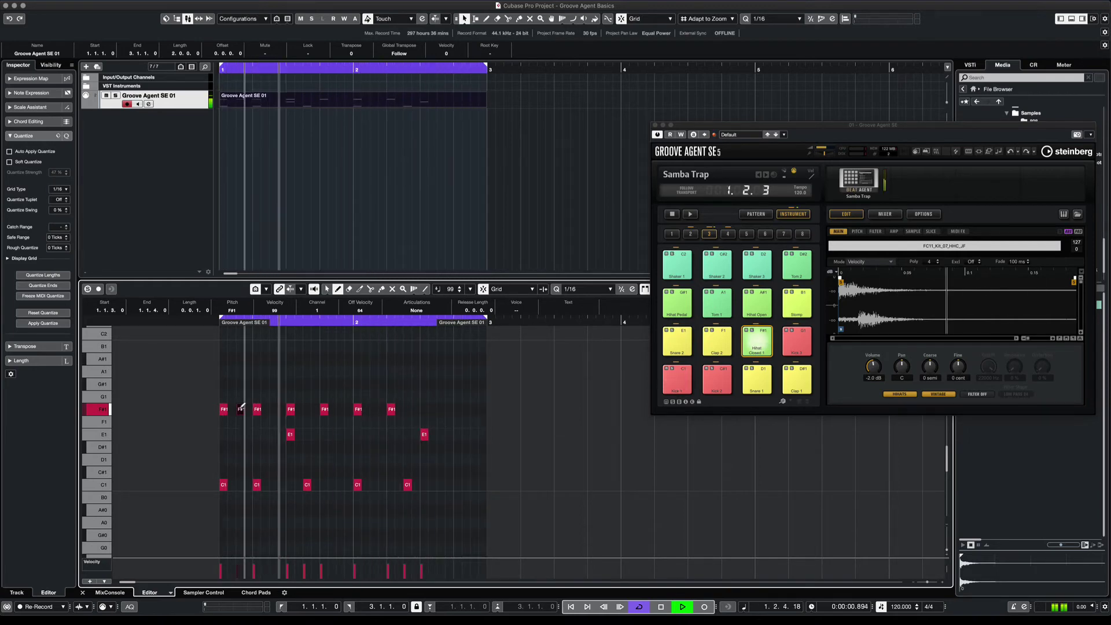
left_click(274, 409)
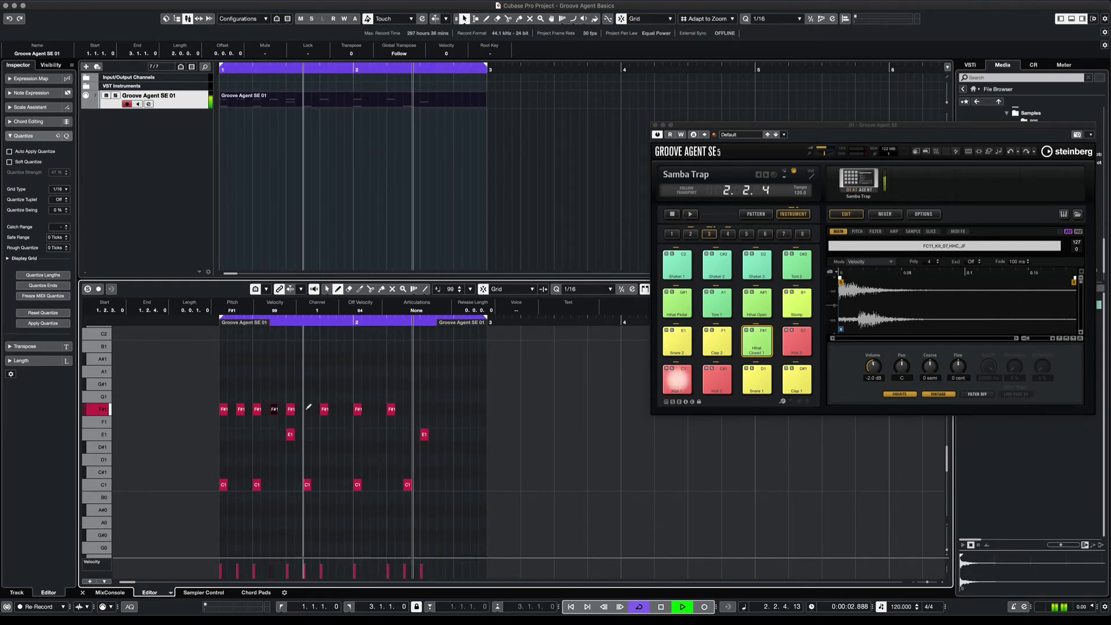
left_click(308, 409)
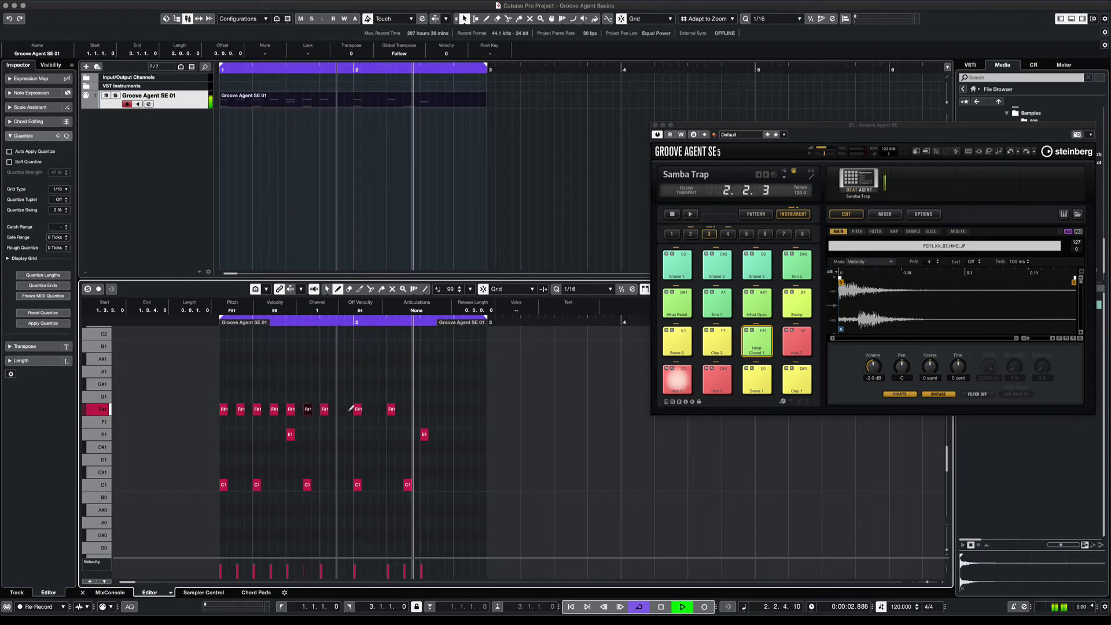
left_click(374, 409)
left_click(408, 409)
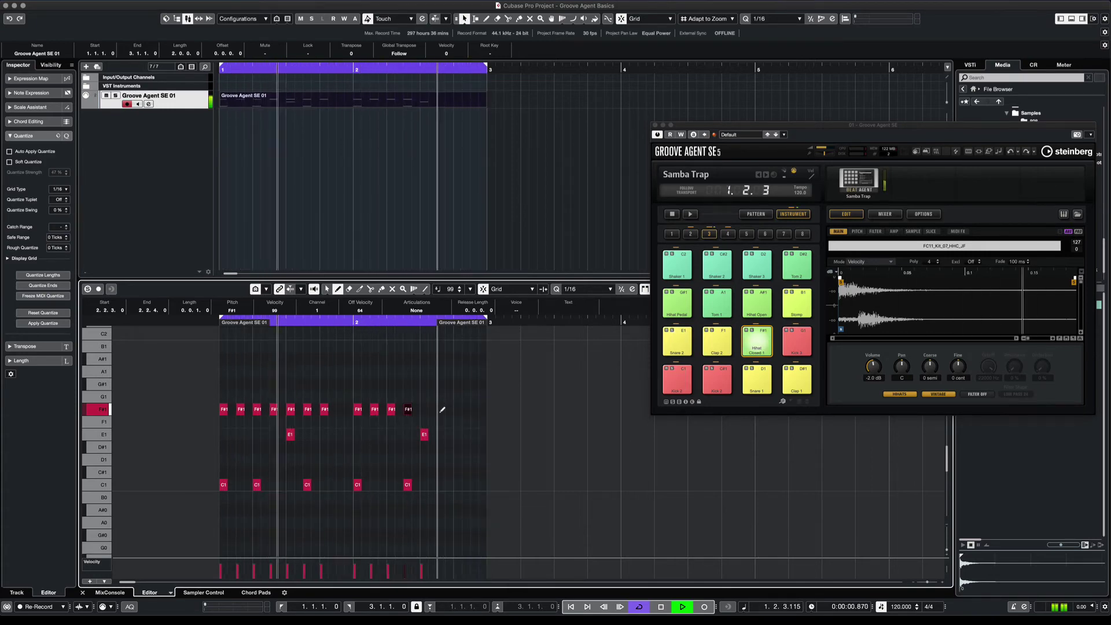
key("space")
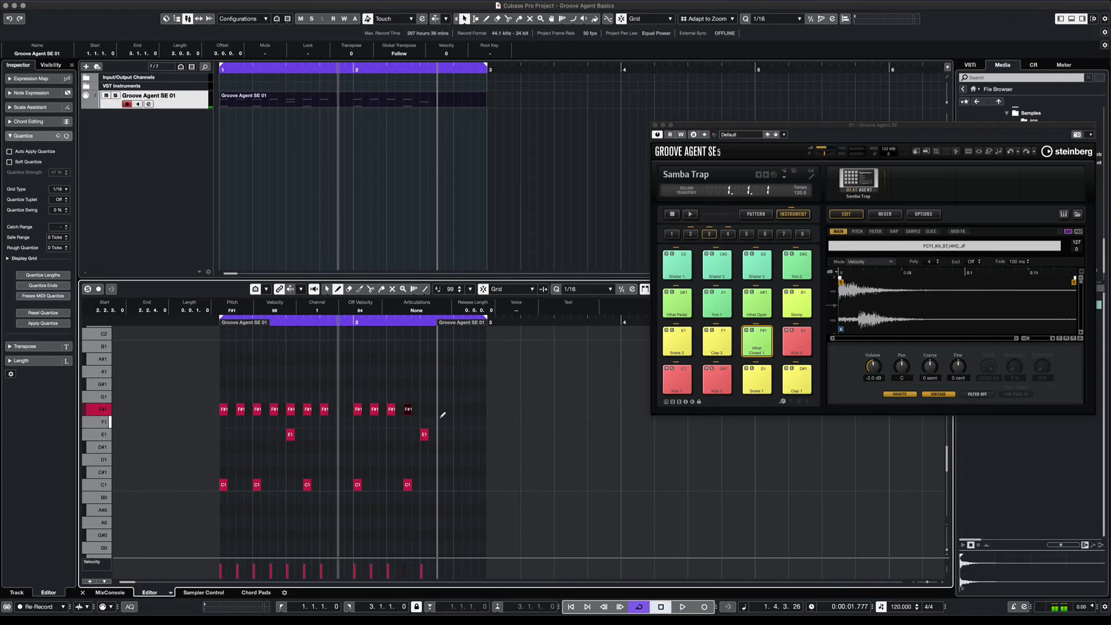
key("1")
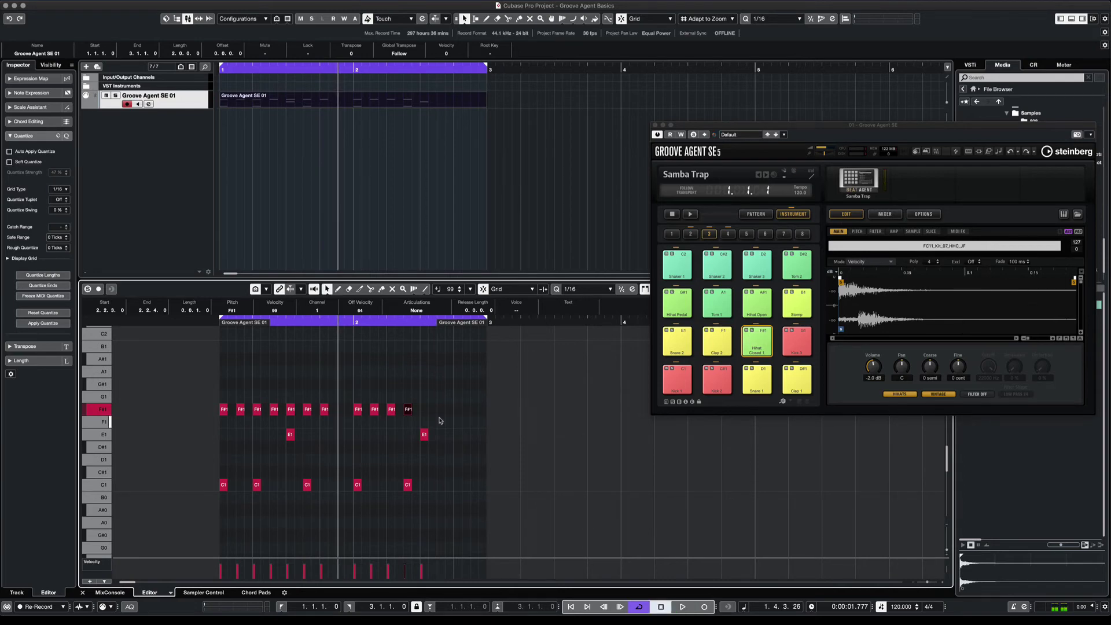
- In the Drum Editor, draw a rapid Closed Hi-Hat roll, play it back, then close the editor
left_click(149, 2)
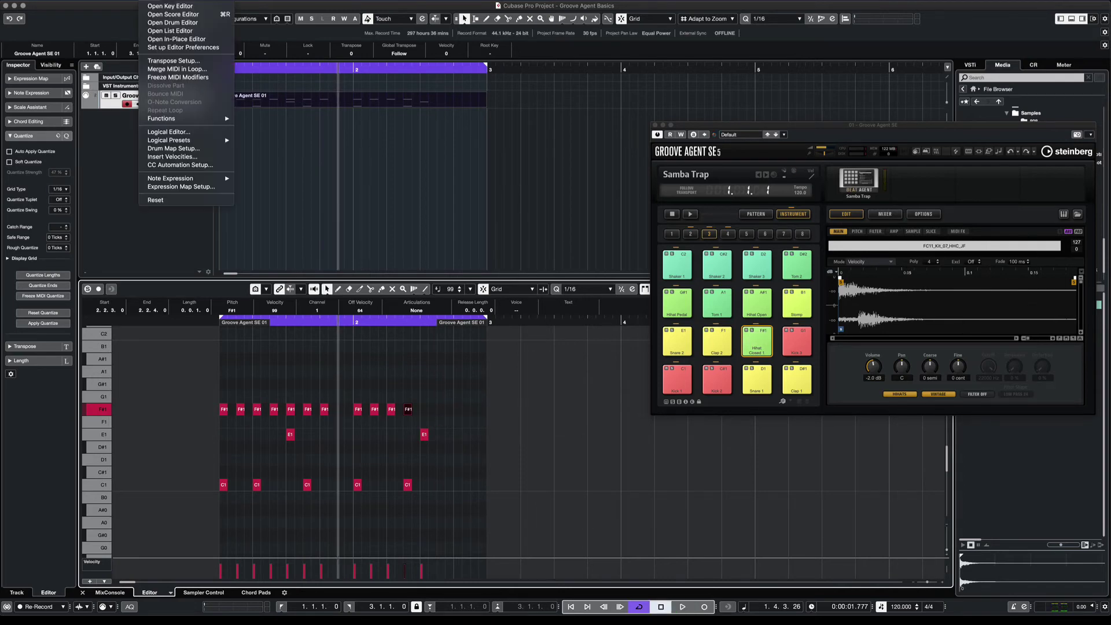
left_click(151, 22)
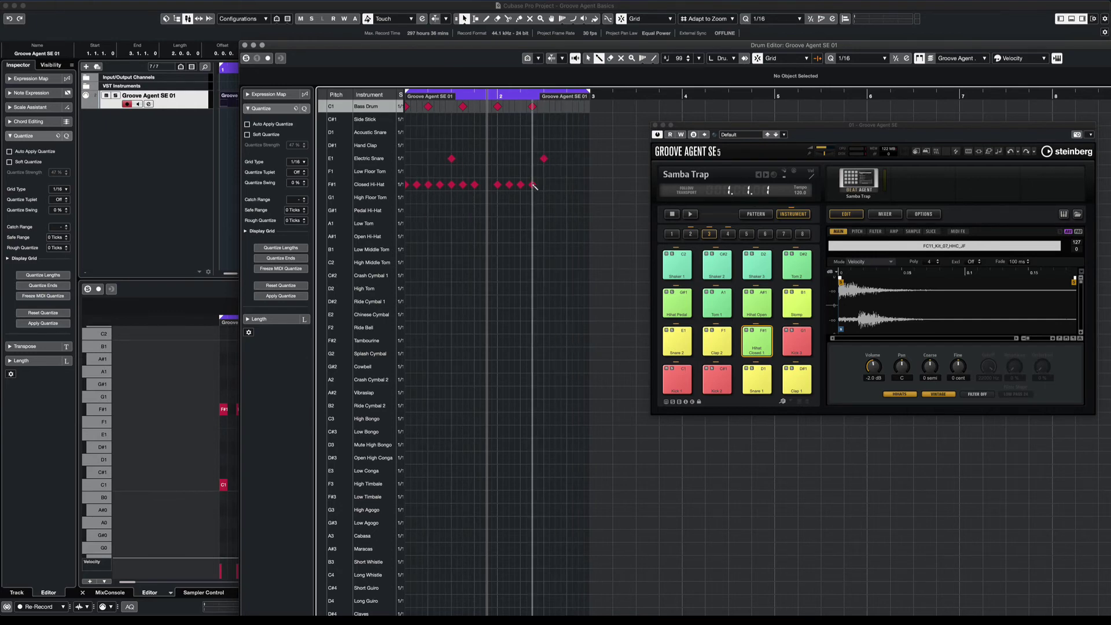
mouse_move(534, 185)
left_mouse_down()
mouse_move(406, 183)
mouse_move(579, 185)
left_mouse_up()
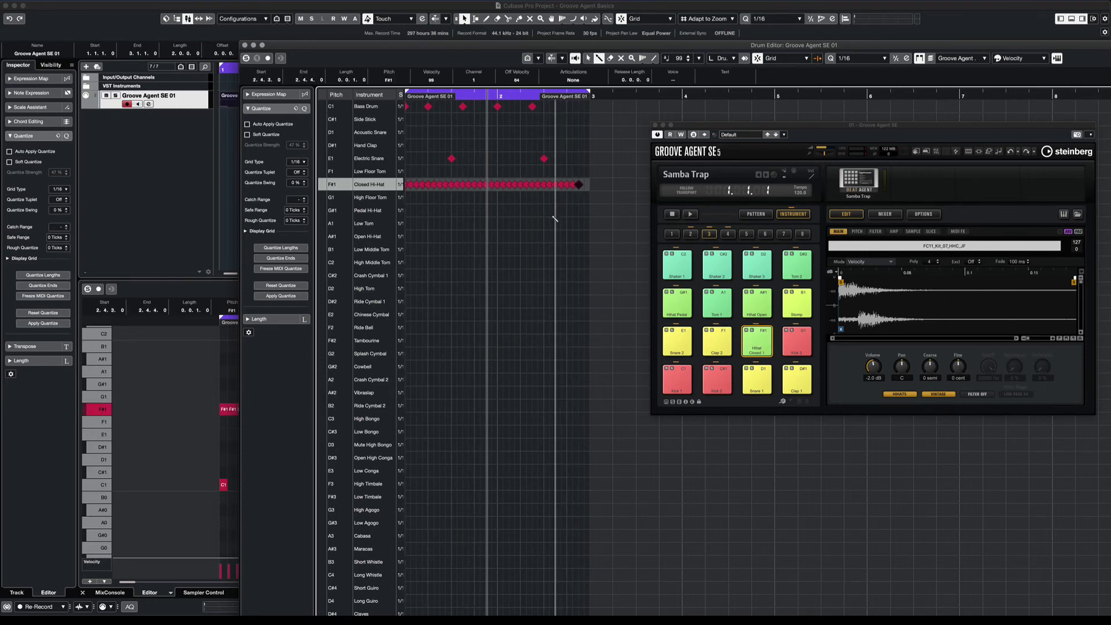
key("space")
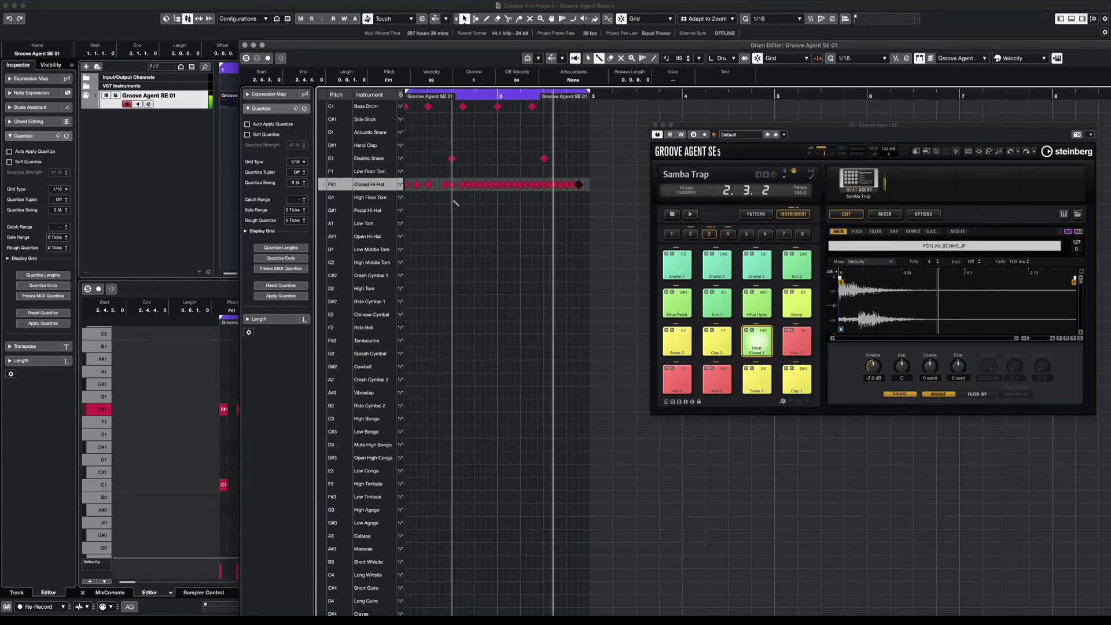
key("space")
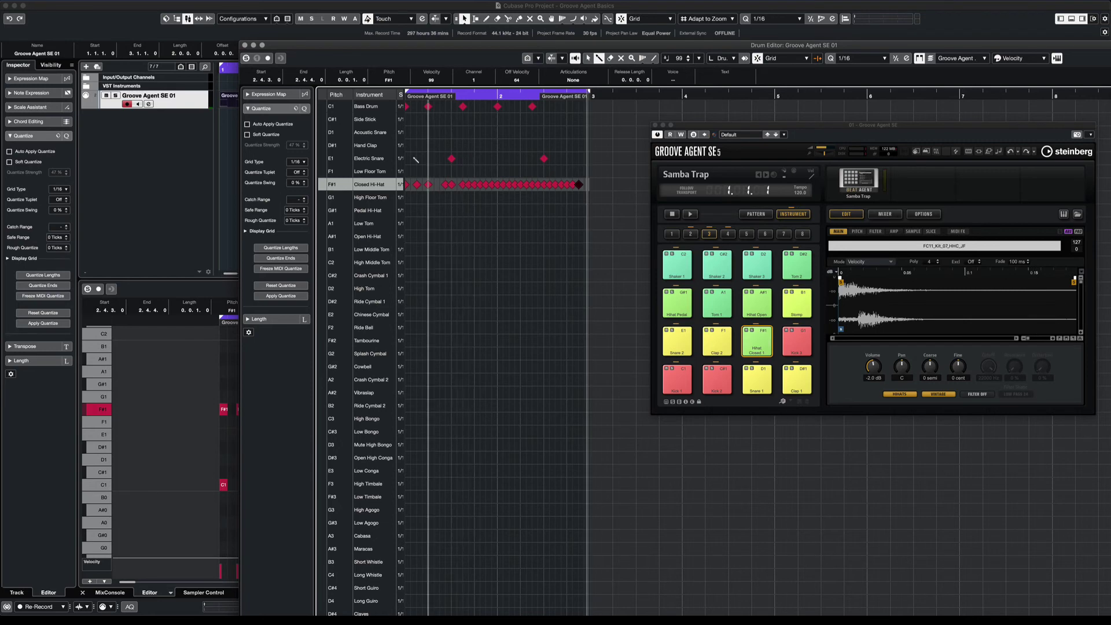
left_click(244, 45)
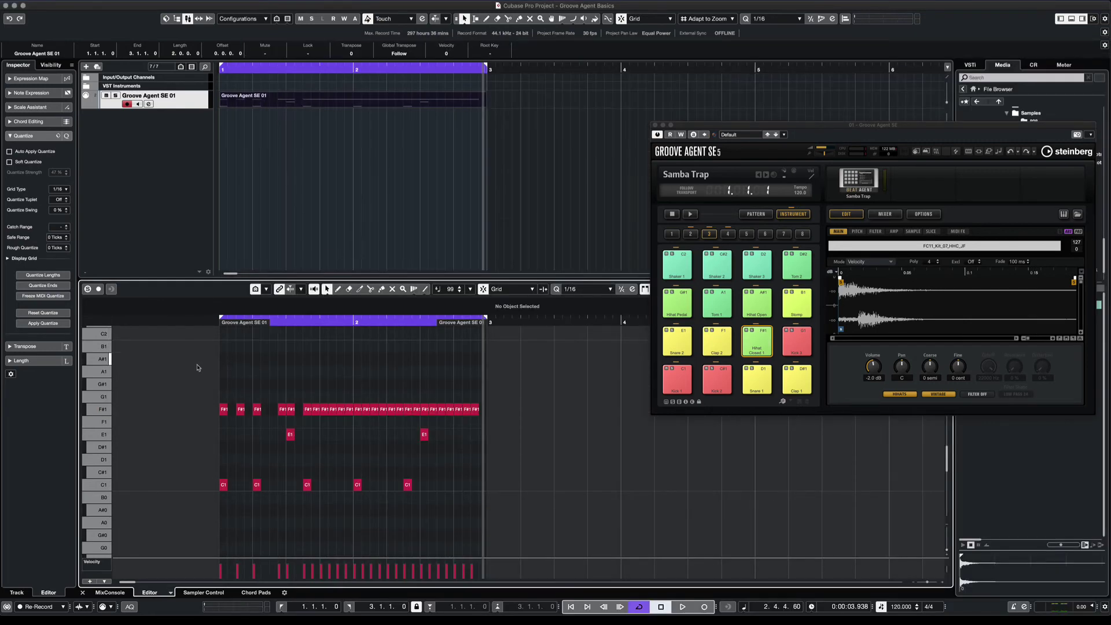
- Delete all notes, erase the empty Groove Agent SE 01 part, and record a new drum performance
left_click_drag(198, 368, 536, 522)
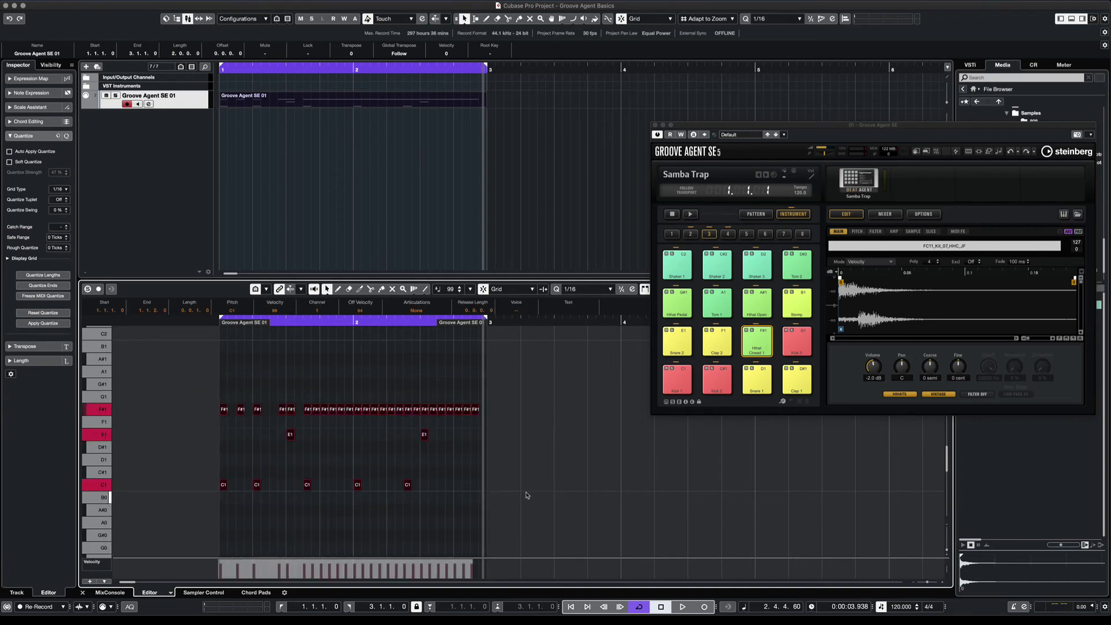
key("Delete")
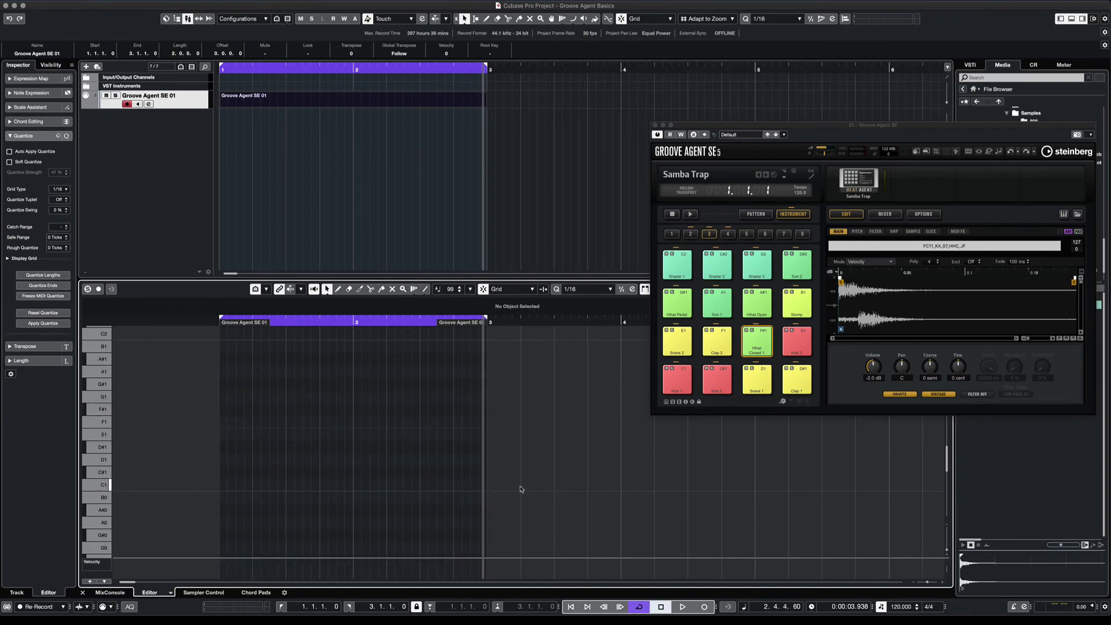
right_click(300, 140)
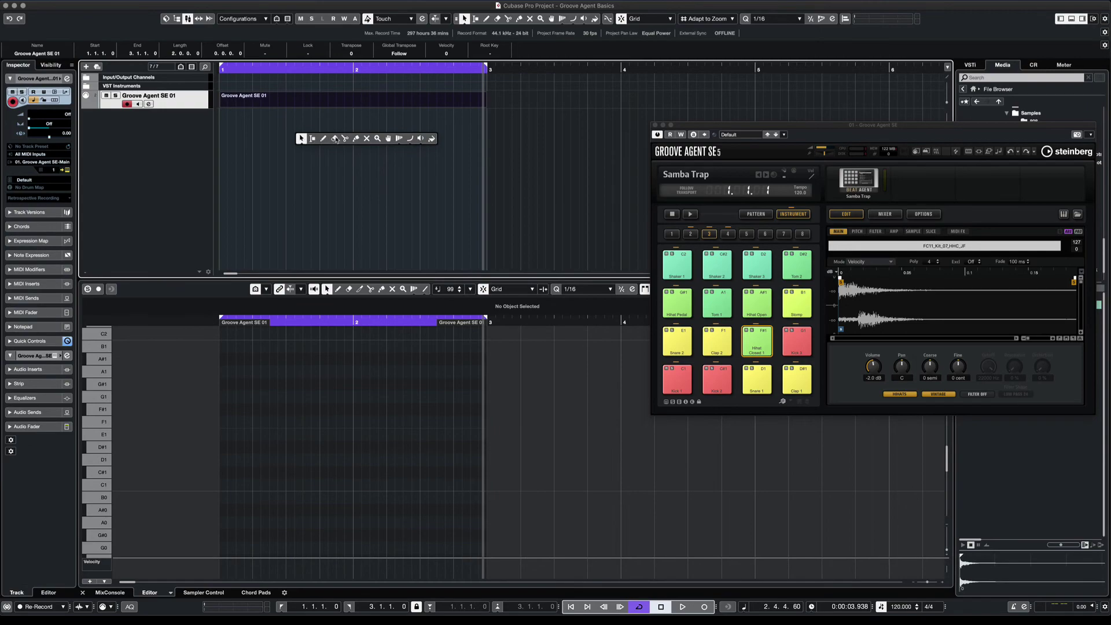
left_click(335, 139)
left_click(340, 98)
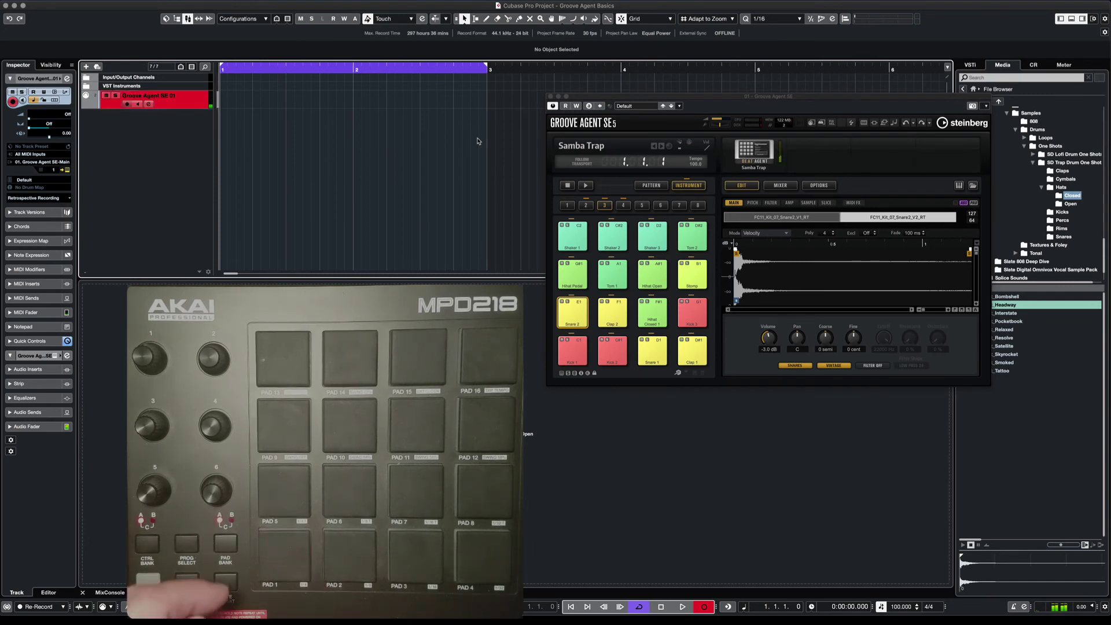
key("KP_Multiply")
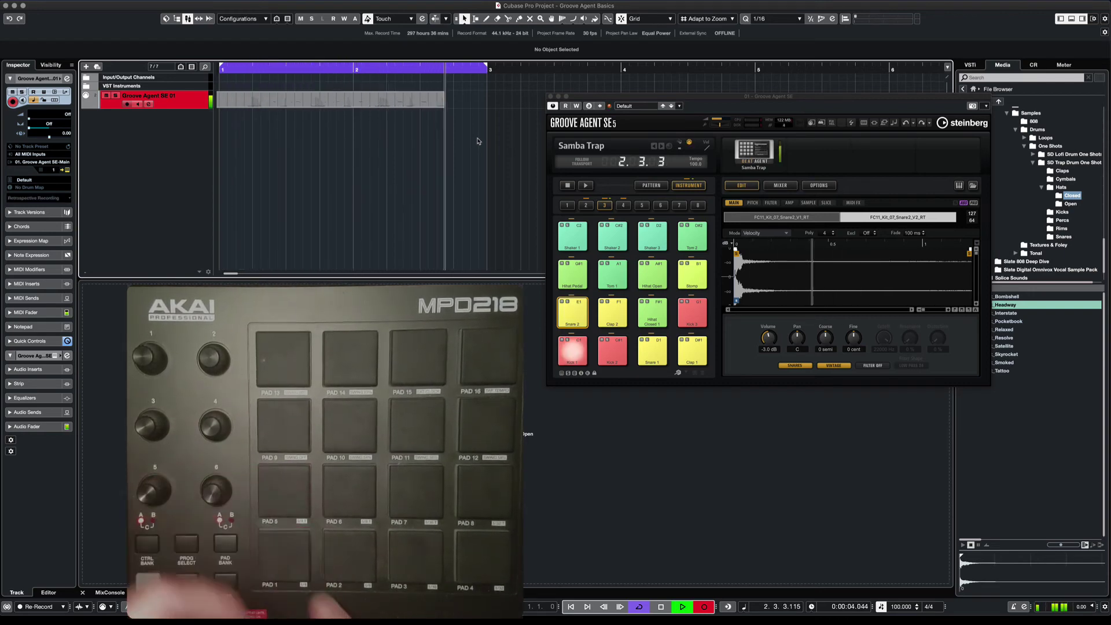
key("space")
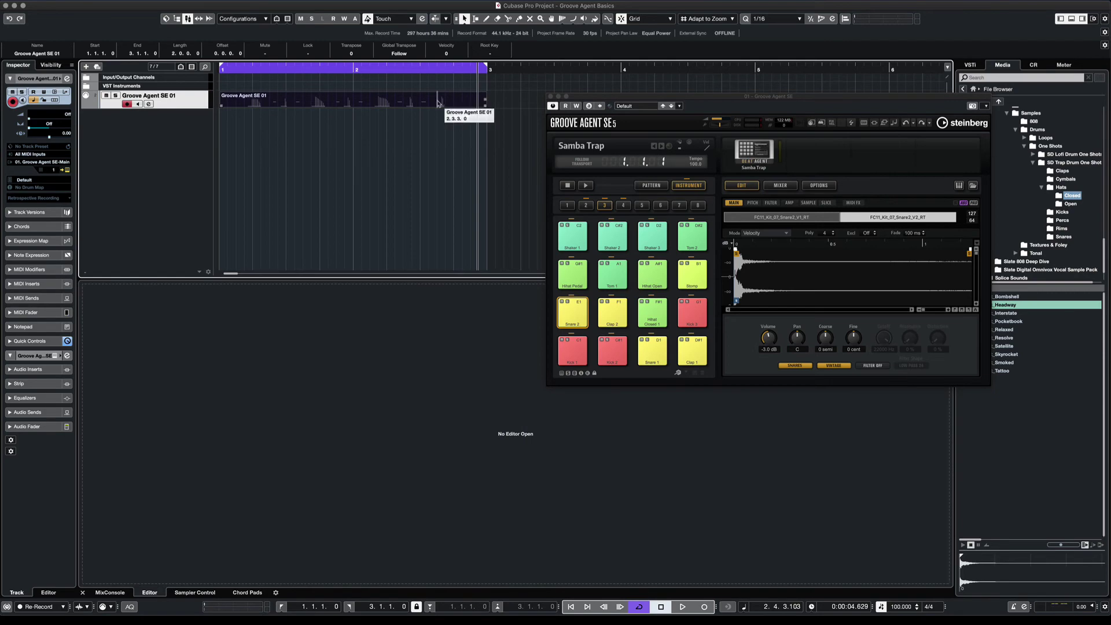
- Move all recorded kick and snare notes to start at 1.1.1.0 and play them back
double_click(437, 103)
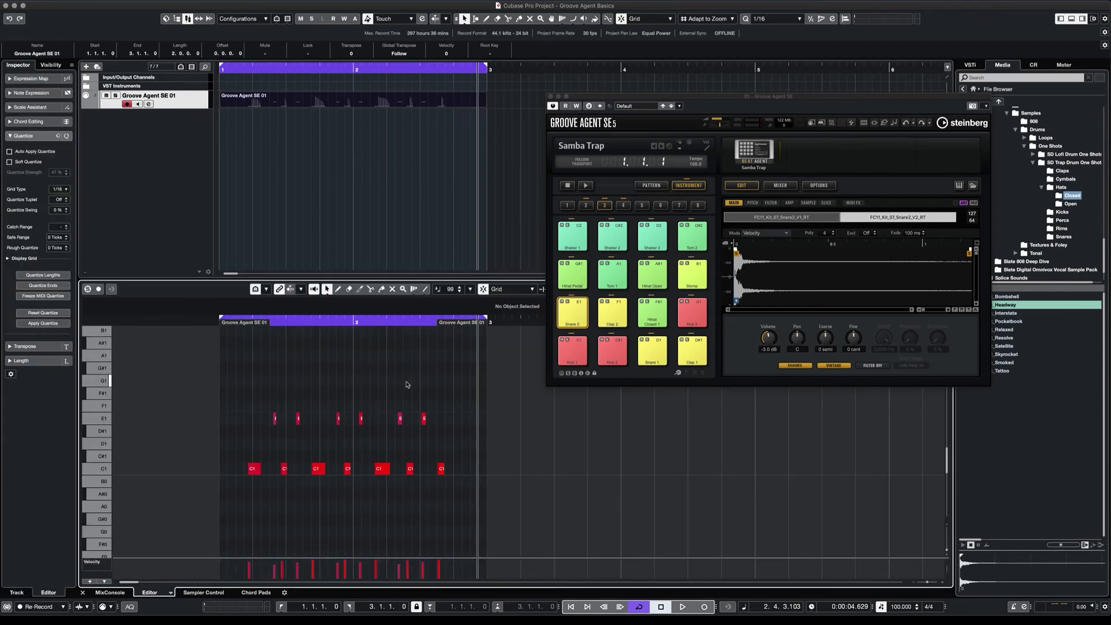
key("h")
key("h")
key("h")
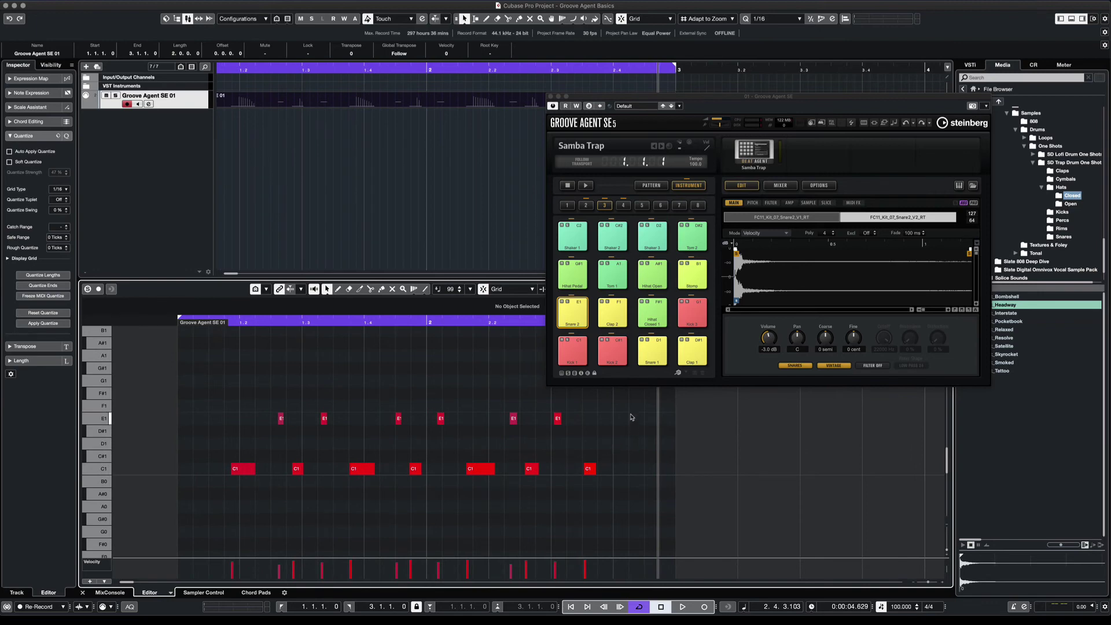
left_click_drag(387, 411, 199, 501)
left_click_drag(242, 468, 189, 468)
left_click(233, 445)
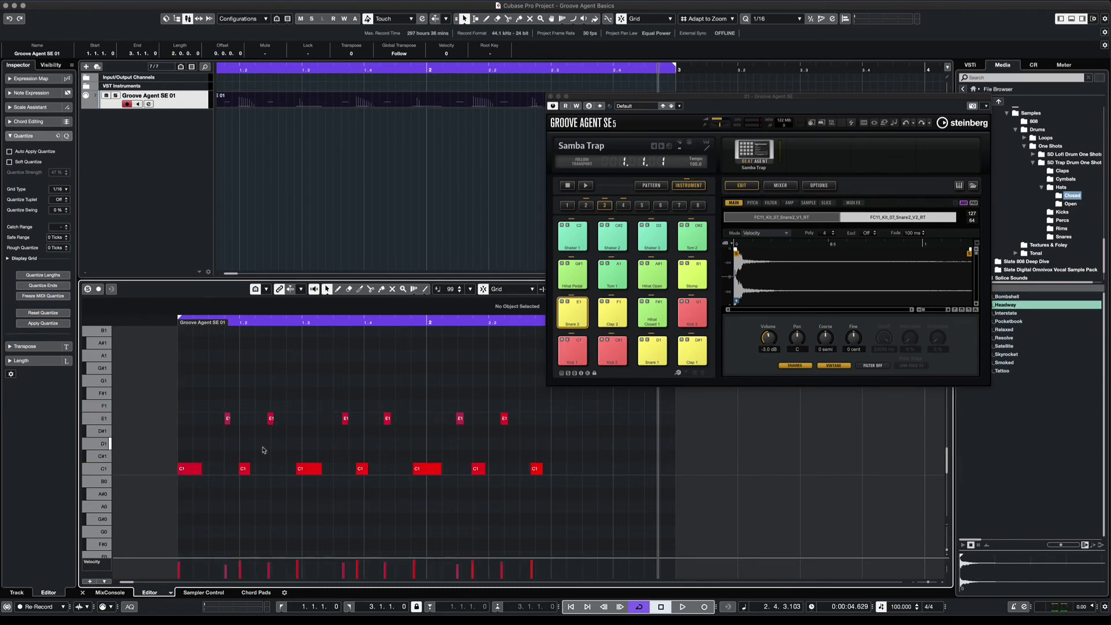
key("space")
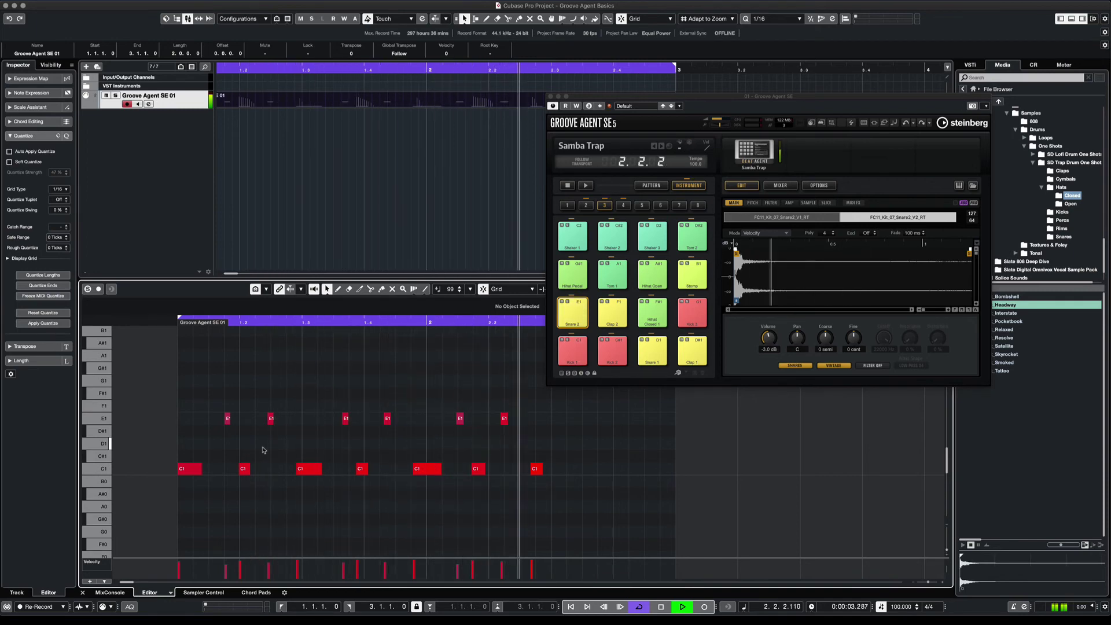
key("space")
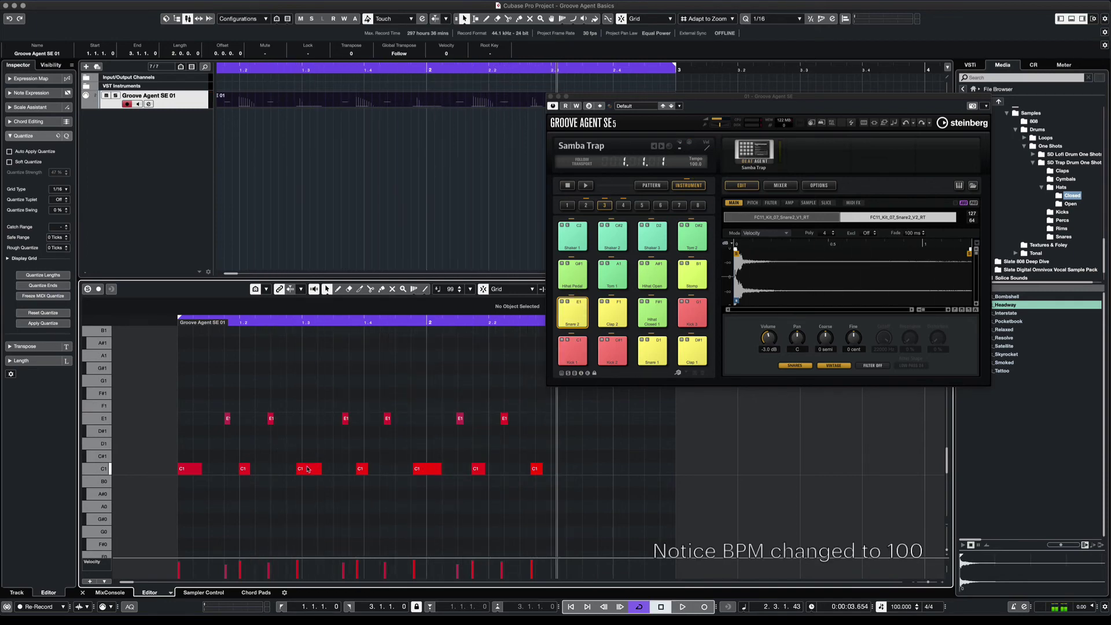
- Shift two C1 kicks slightly later onto the grid, the first onto beat 1.3
left_click_drag(307, 470, 314, 469)
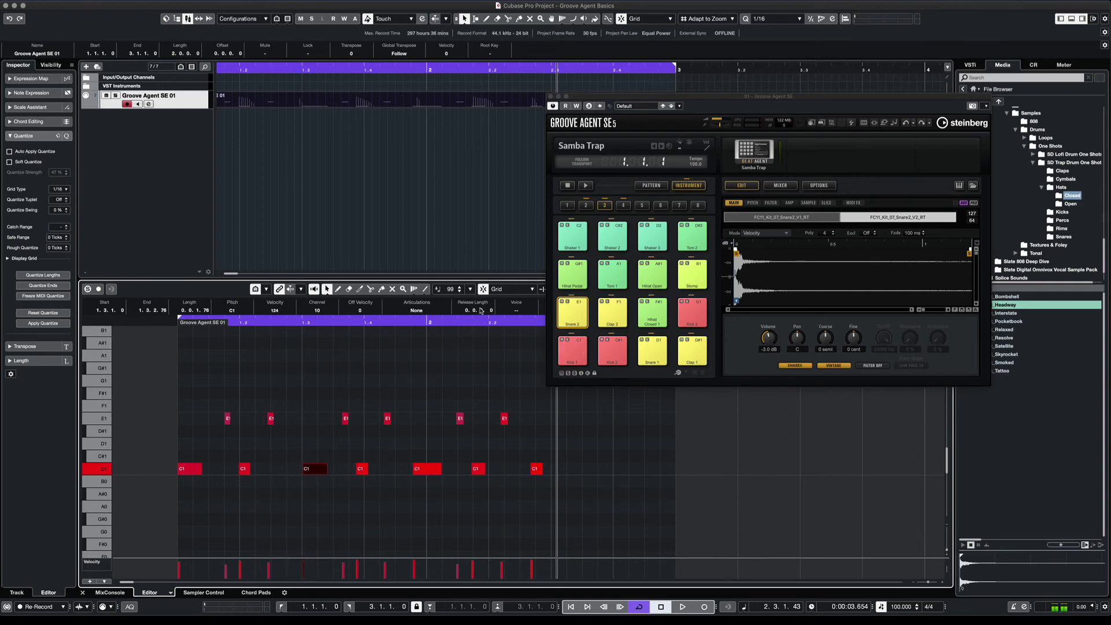
left_click_drag(363, 470, 370, 470)
left_click(421, 471)
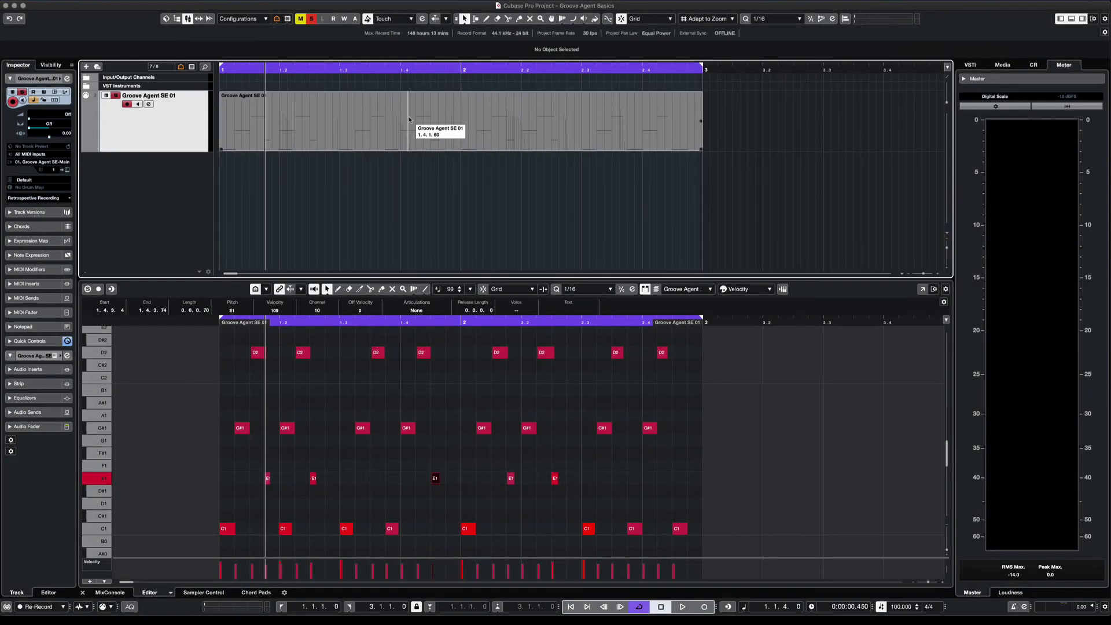
- Play the finished Groove Agent SE 01 beat and show the VSTi instrument rack
left_click(409, 119)
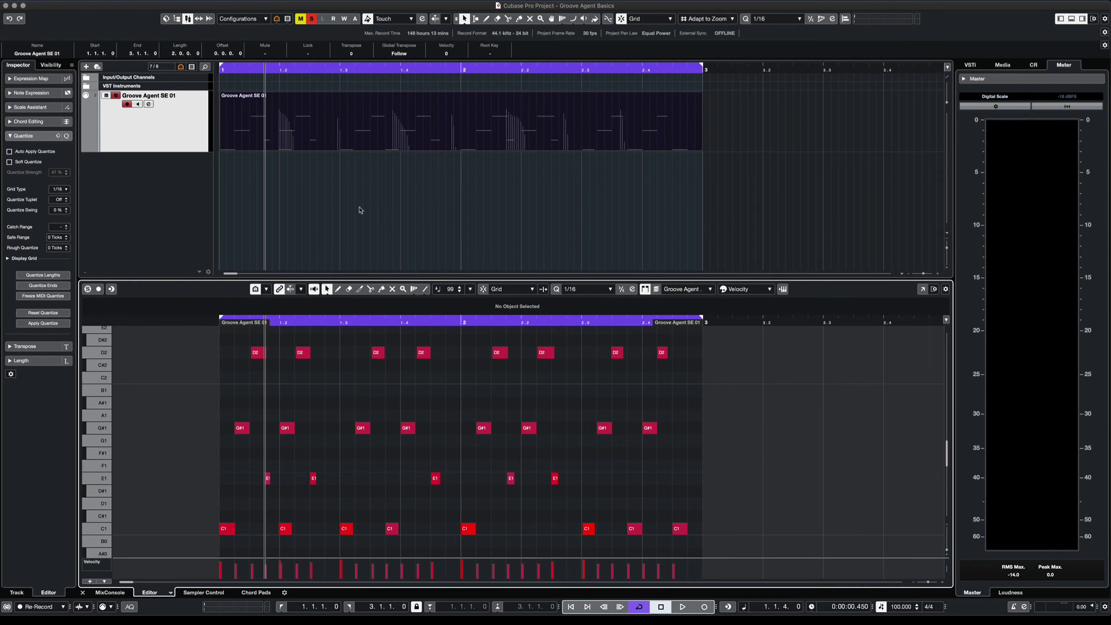
key("space")
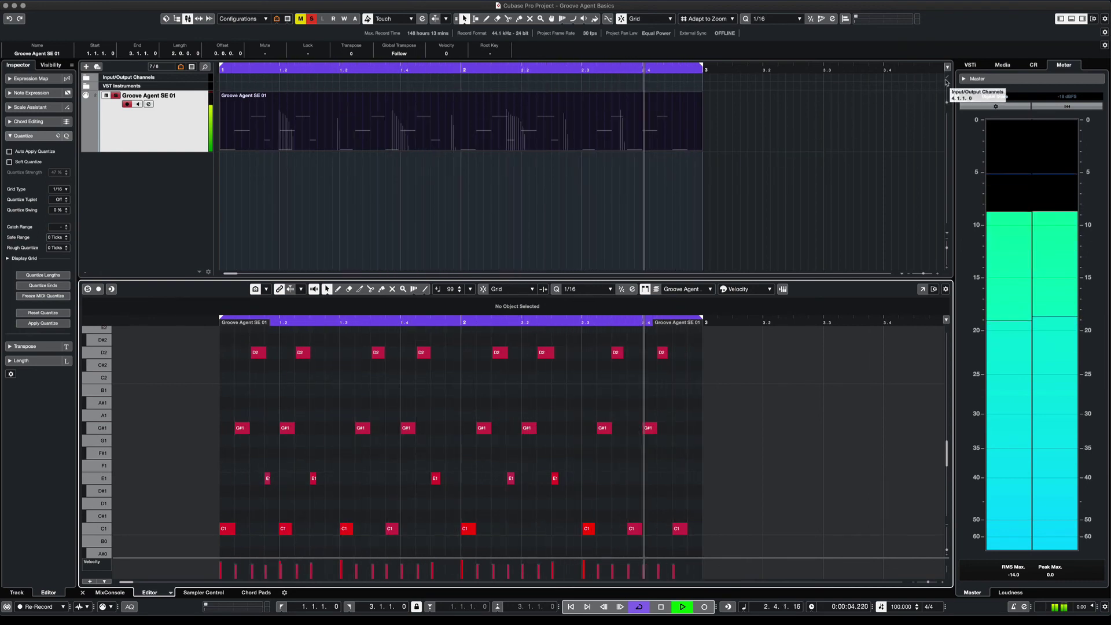
left_click(970, 64)
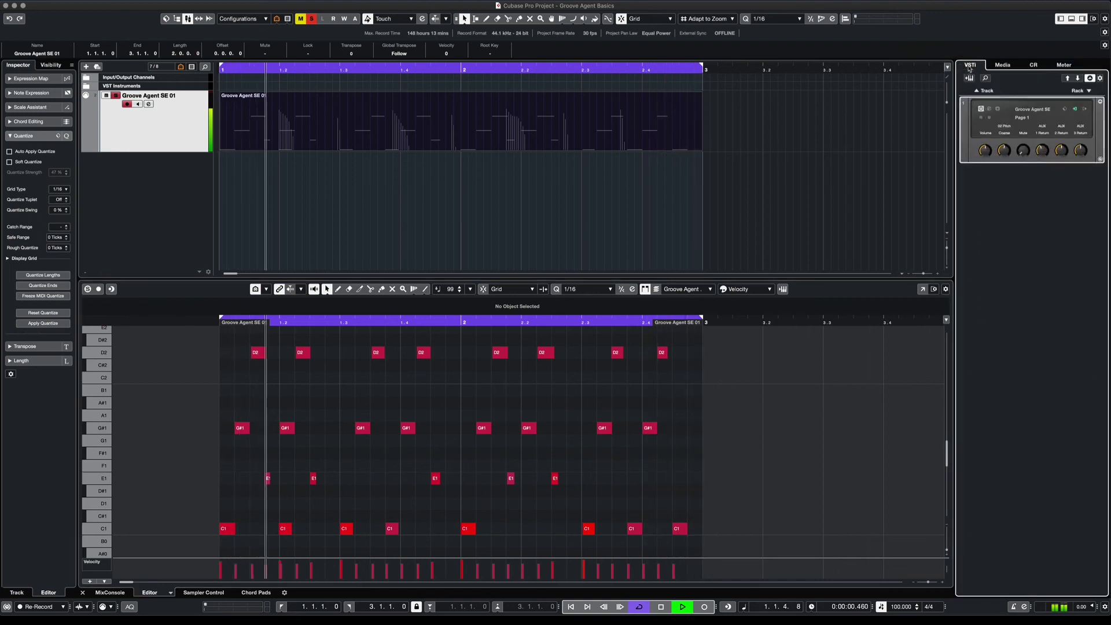
- Open the Groove Agent SE window, reposition and enlarge it, and show its Mixer page
left_click(989, 110)
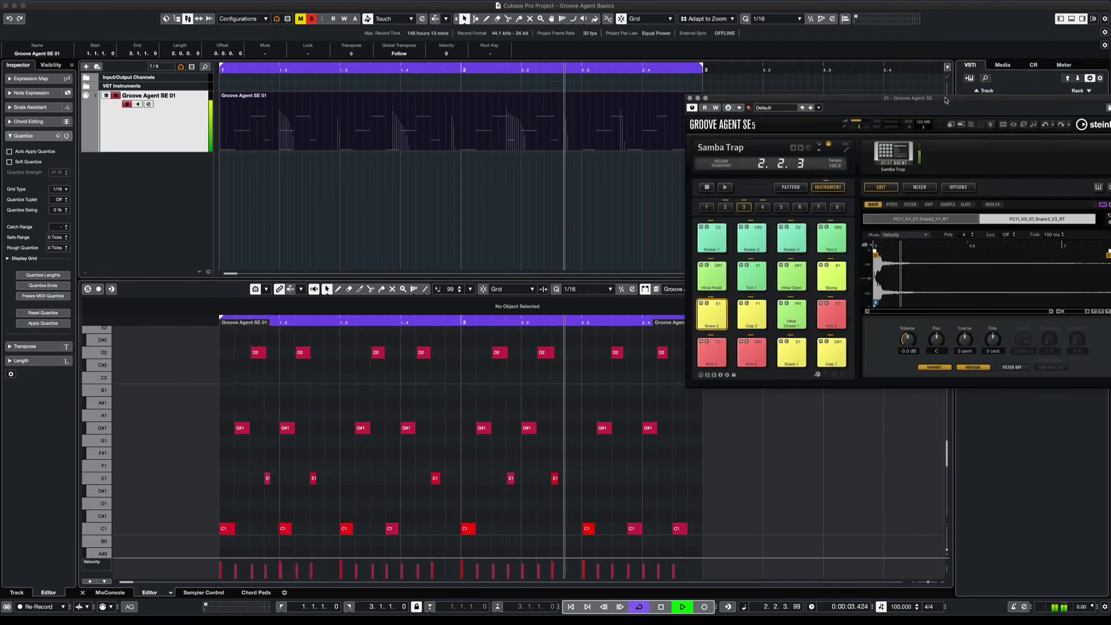
left_click_drag(945, 99, 531, 128)
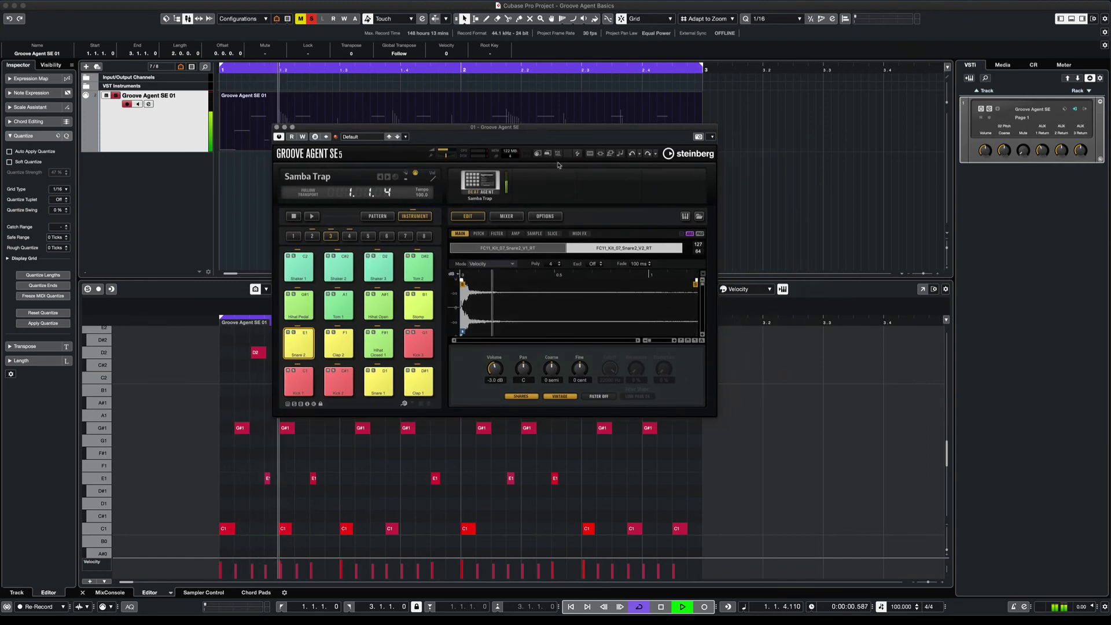
left_click_drag(715, 414, 919, 527)
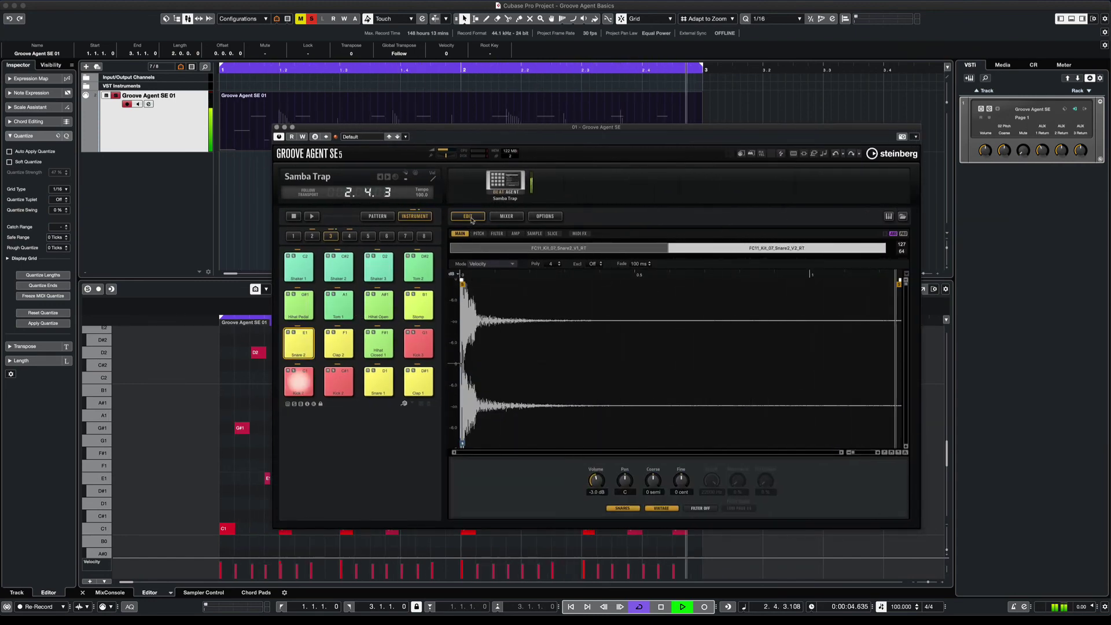
left_click(506, 215)
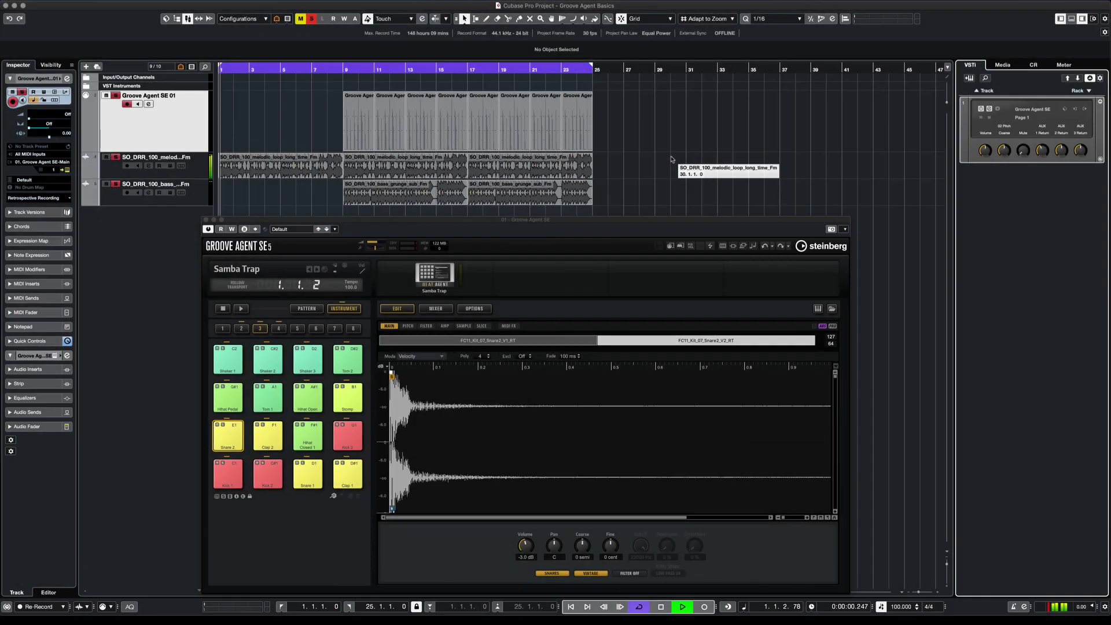
left_click_drag(671, 159, 189, 175)
left_click(192, 171)
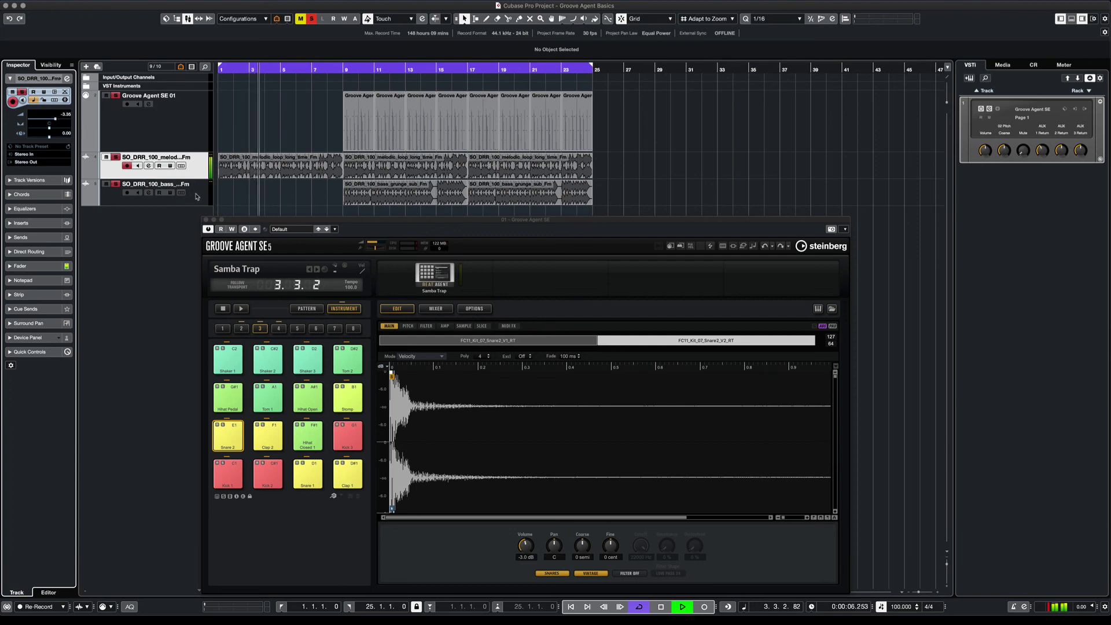
left_click_drag(196, 197, 696, 166)
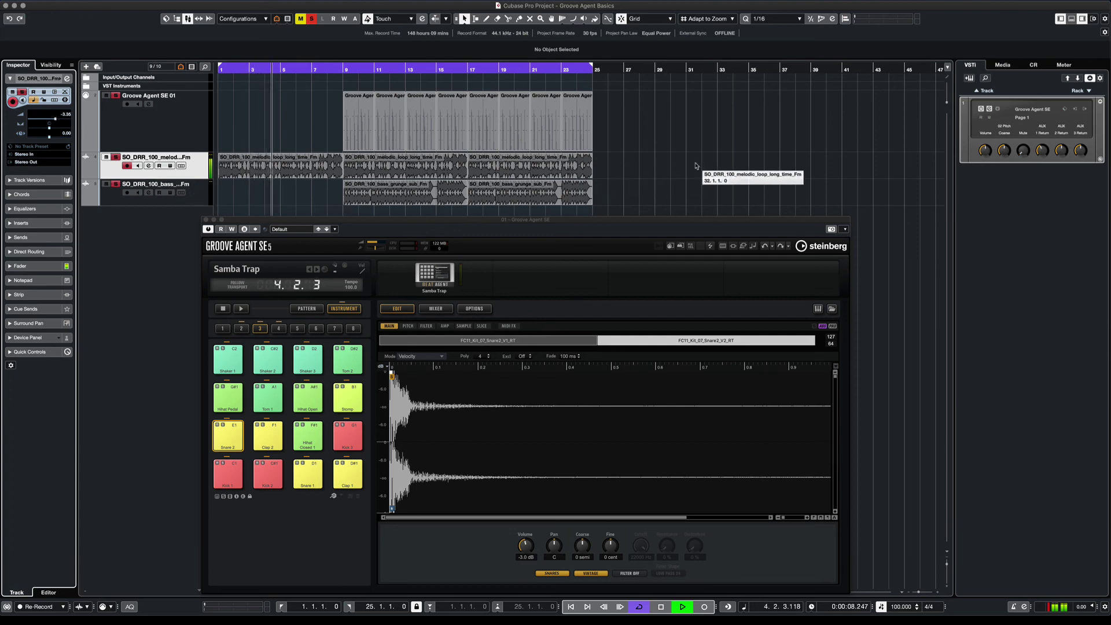